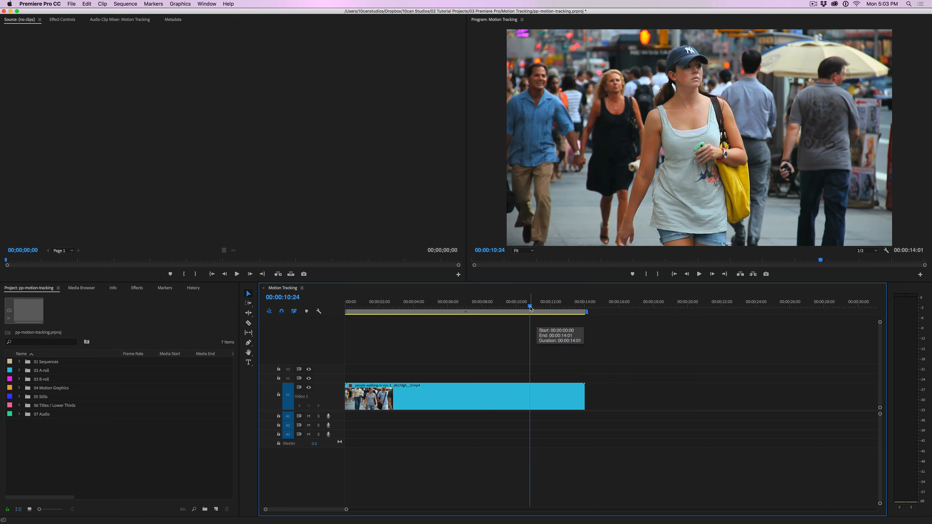
Scrub through the street footage to follow the woman in the cap, stopping at 00:00:02:18
{"action": "left_click", "coordinate": [504, 308]}
{"action": "left_click_drag", "start_coordinate": [503, 311], "coordinate": [470, 325]}
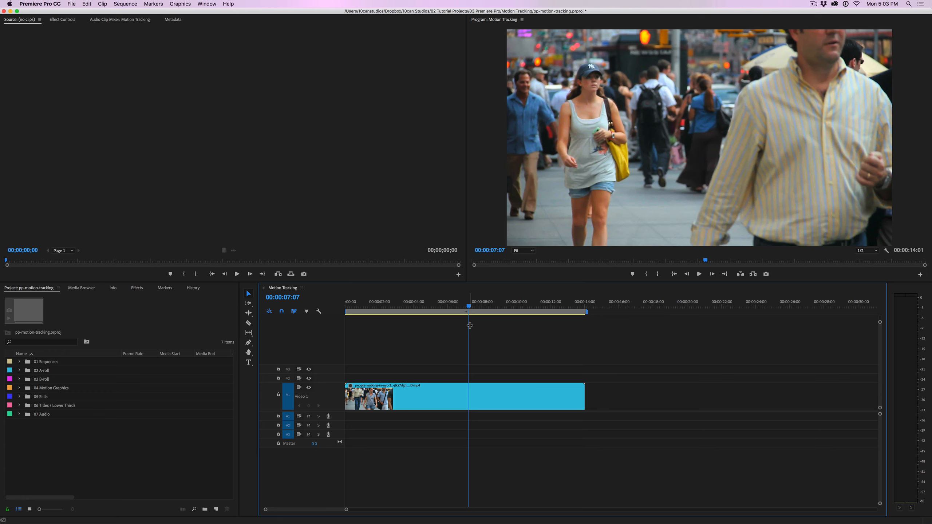
{"action": "left_click_drag", "start_coordinate": [469, 325], "coordinate": [382, 341]}
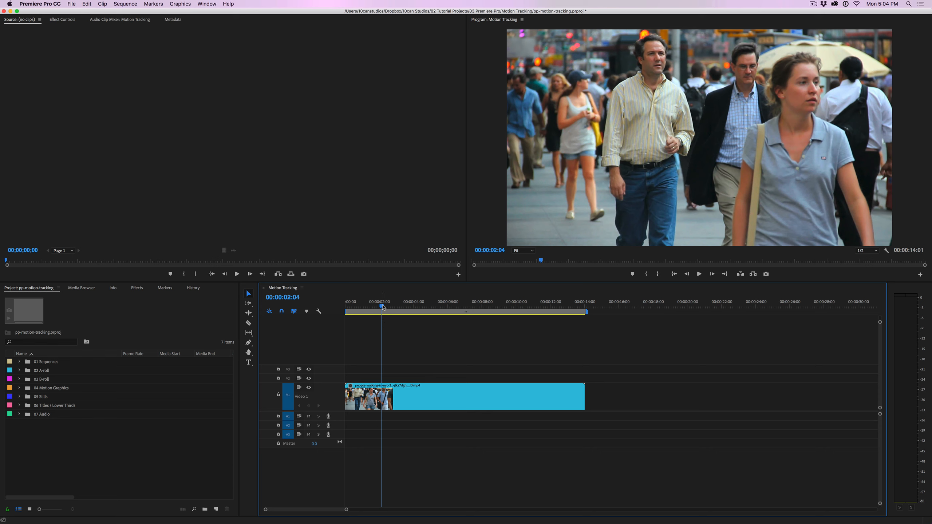
{"action": "left_click_drag", "start_coordinate": [383, 307], "coordinate": [391, 310]}
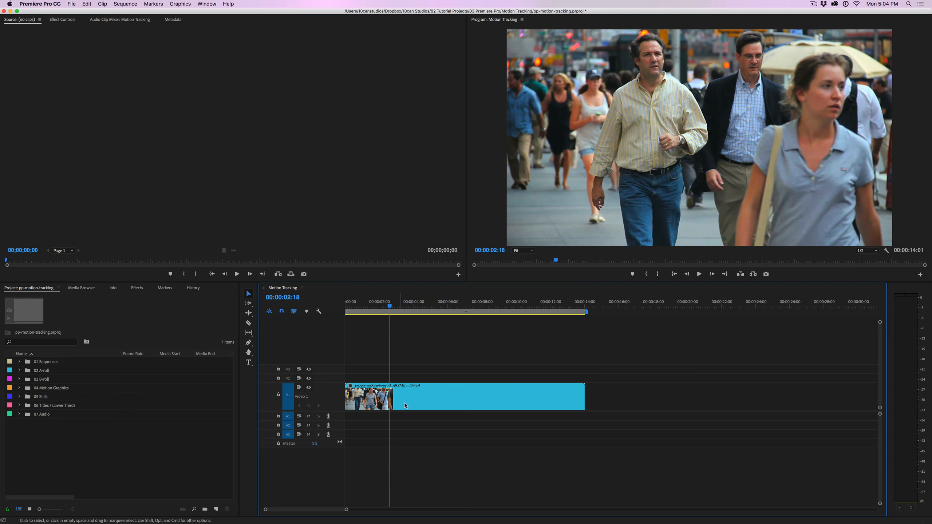
Search the effects for "blur" and apply Gaussian Blur to the people-walking-in-nyc clip on V1
{"action": "left_click", "coordinate": [420, 400]}
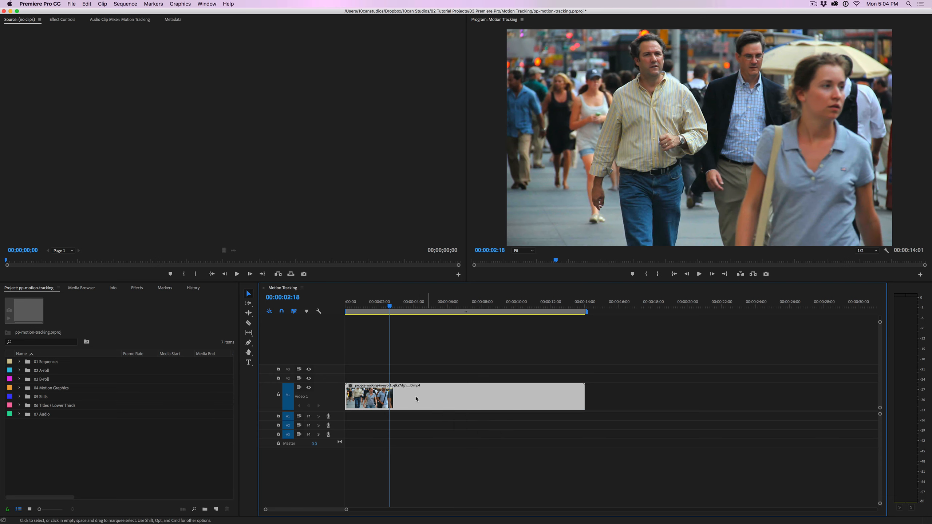
{"action": "left_click", "coordinate": [192, 192]}
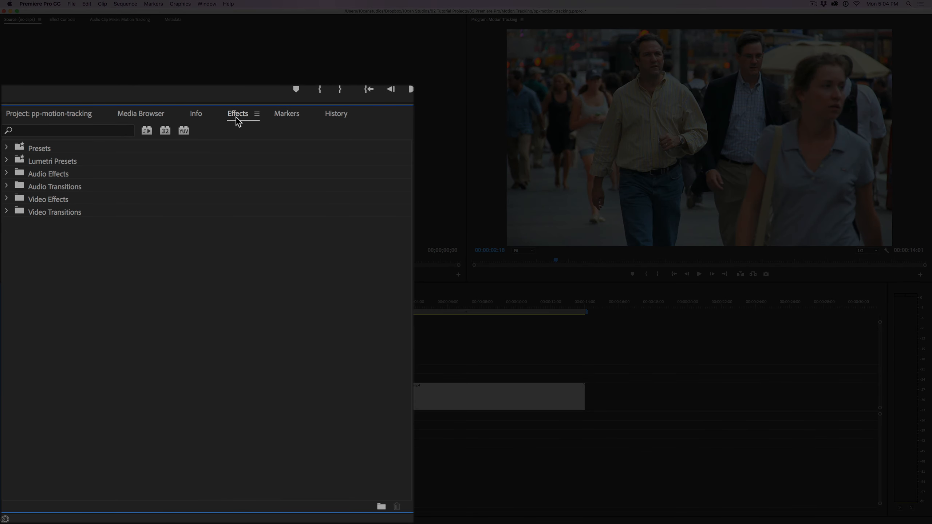
{"action": "left_click", "coordinate": [38, 132]}
{"action": "type", "text": "blur"}
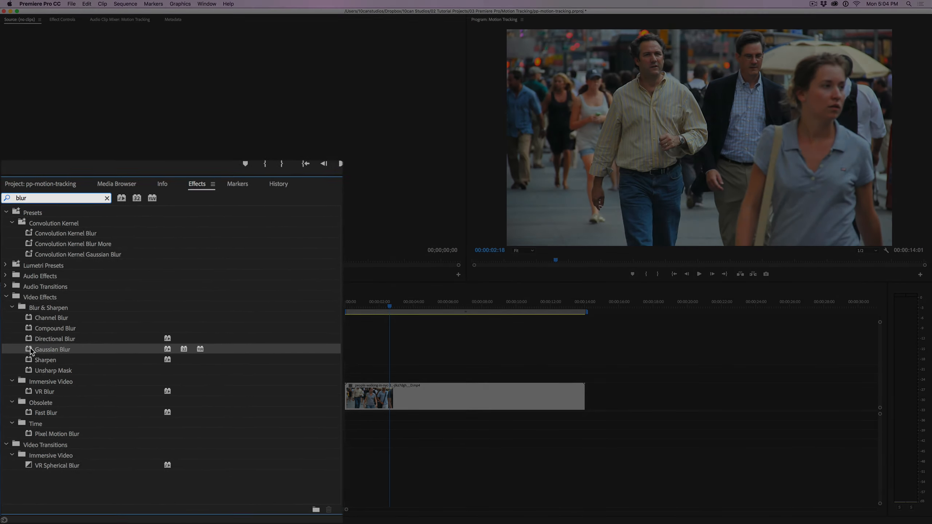
{"action": "left_click_drag", "start_coordinate": [31, 348], "coordinate": [417, 392]}
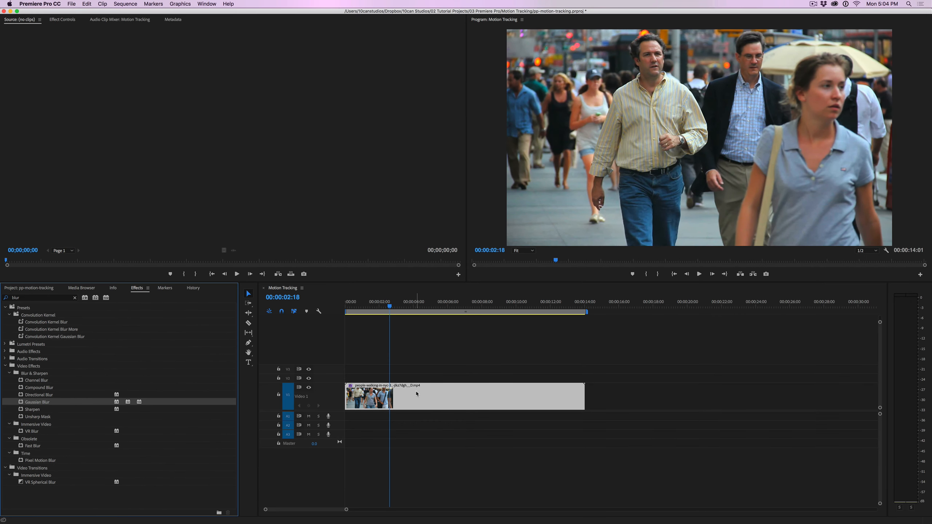
{"action": "left_click", "coordinate": [427, 392]}
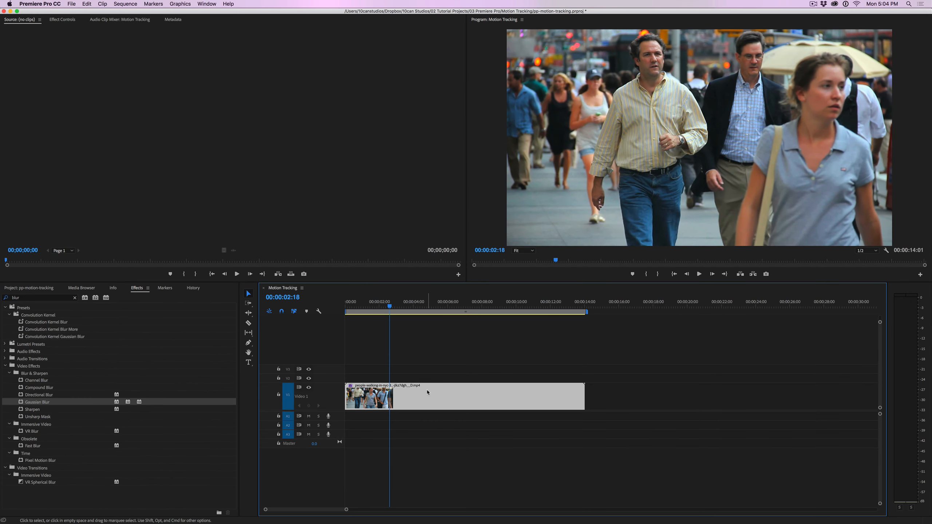
Set the Gaussian Blur's Blurriness to 95 and add an ellipse mask to the effect
{"action": "left_click", "coordinate": [71, 24]}
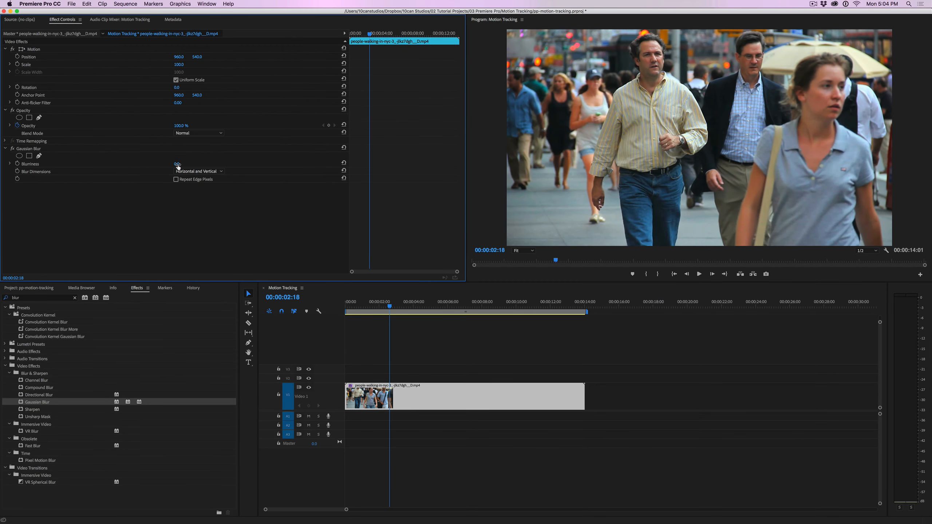
{"action": "left_click_drag", "start_coordinate": [178, 164], "coordinate": [209, 164]}
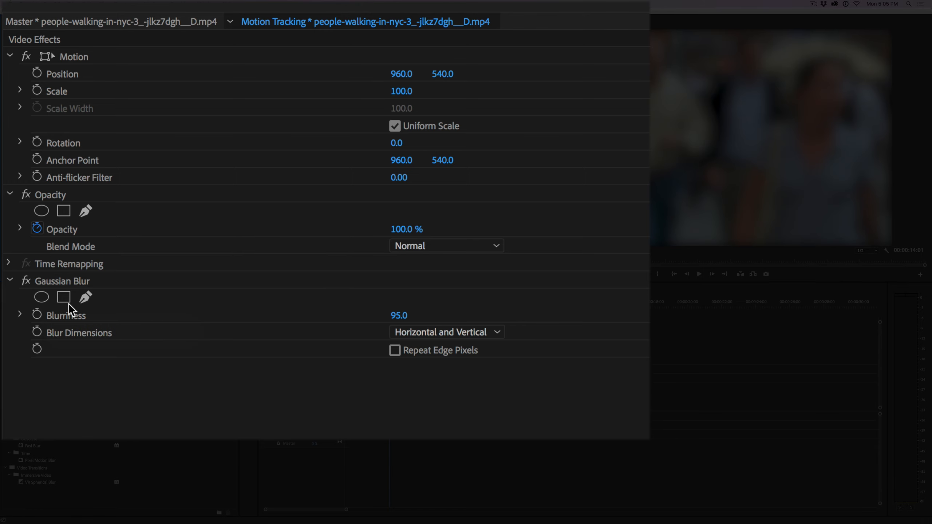
{"action": "left_click", "coordinate": [41, 297]}
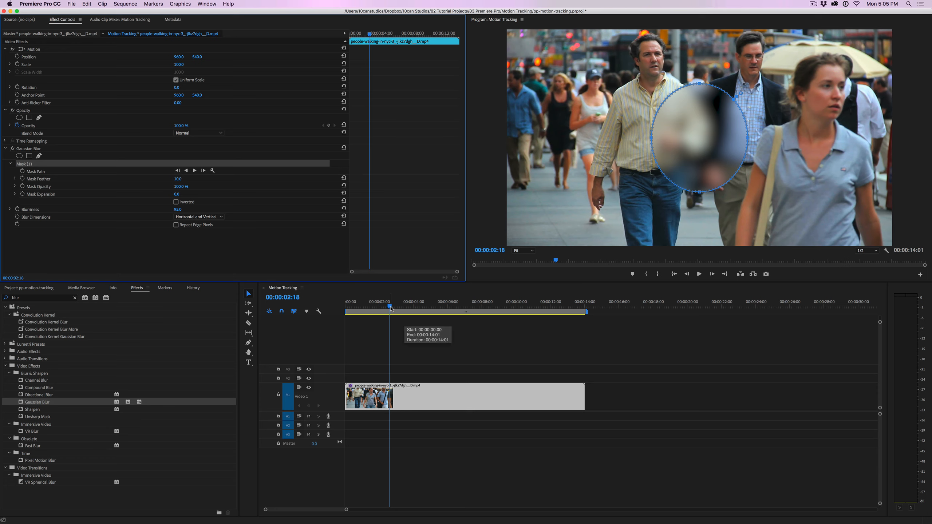
At 00:00:13:02, move and resize the ellipse mask to fit the head of the woman in the cap, and preview it without the outline
{"action": "left_click", "coordinate": [417, 308]}
{"action": "left_click_drag", "start_coordinate": [420, 311], "coordinate": [571, 319]}
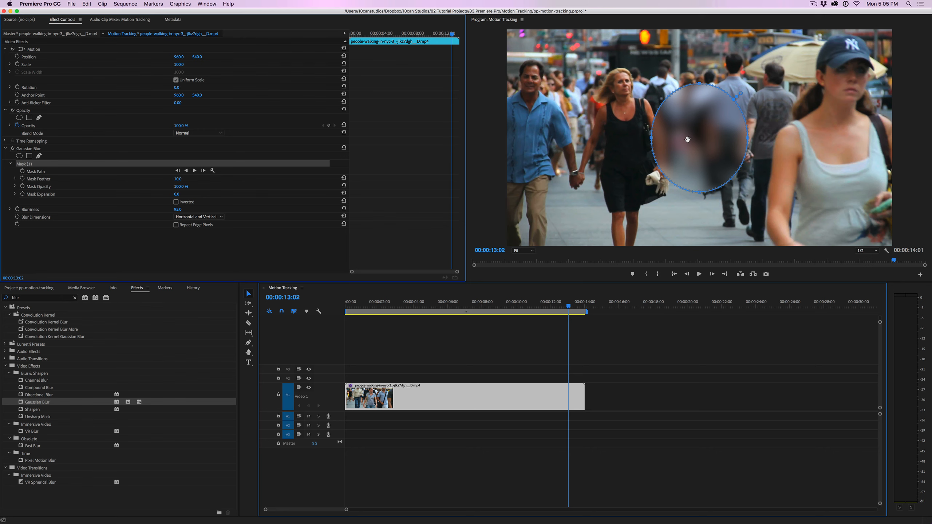
{"action": "left_click_drag", "start_coordinate": [687, 140], "coordinate": [839, 84]}
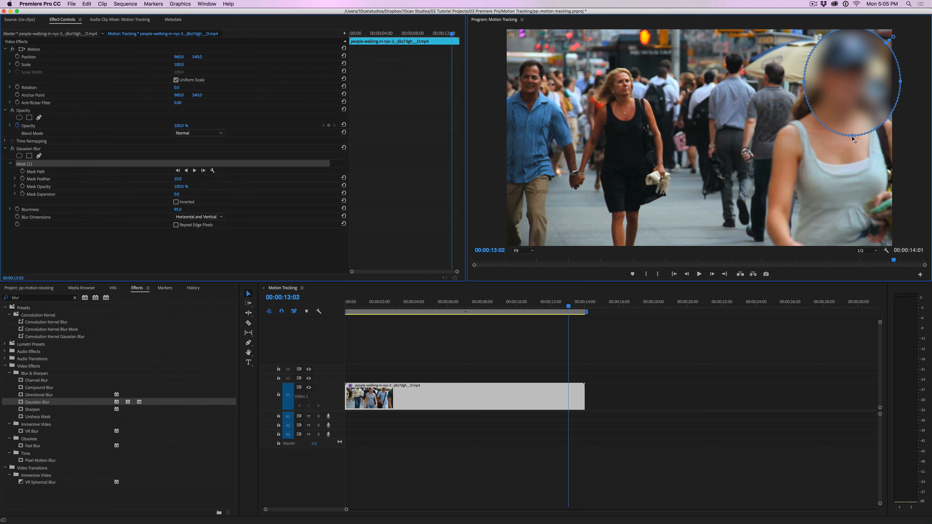
{"action": "left_click_drag", "start_coordinate": [852, 135], "coordinate": [853, 120]}
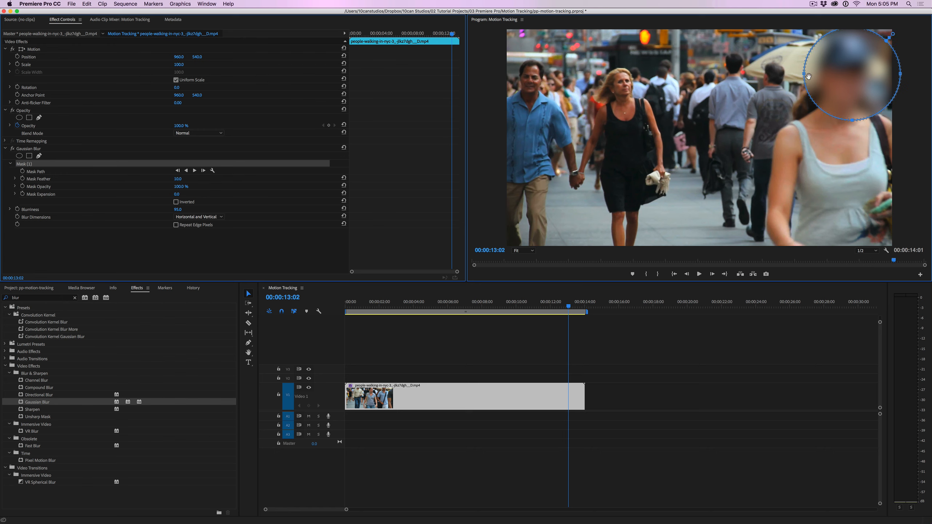
{"action": "left_click_drag", "start_coordinate": [804, 75], "coordinate": [837, 109]}
{"action": "left_click_drag", "start_coordinate": [844, 73], "coordinate": [844, 93]}
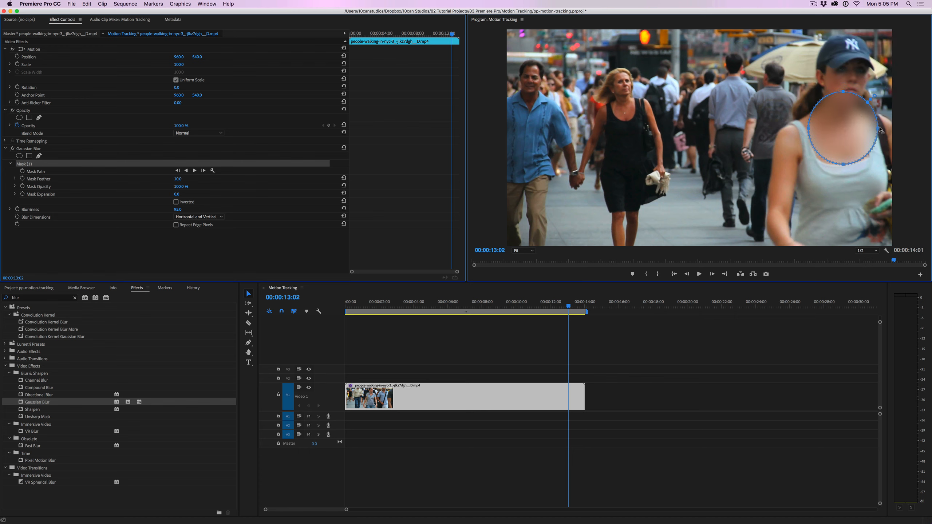
{"action": "left_click_drag", "start_coordinate": [878, 129], "coordinate": [856, 77]}
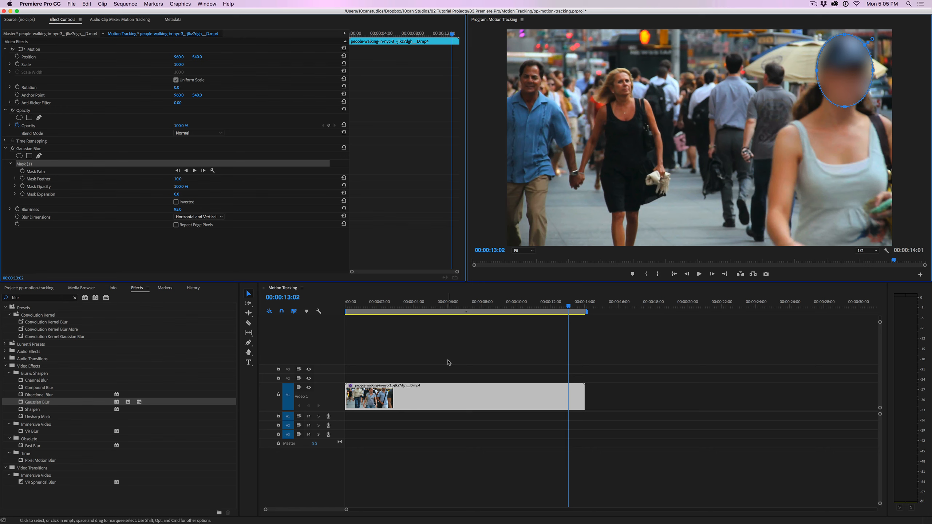
{"action": "left_click", "coordinate": [449, 432]}
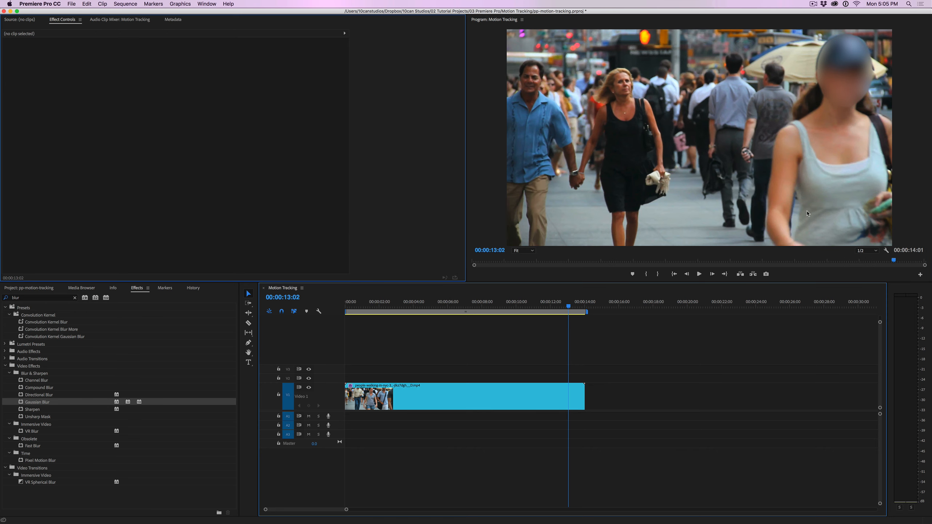
{"action": "left_click", "coordinate": [448, 405]}
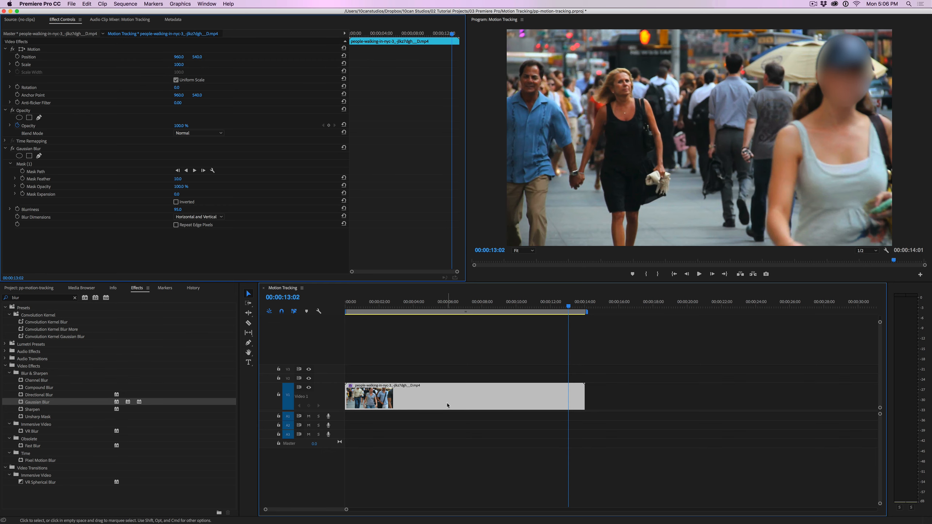
Soften the blur mask's edge by raising its Mask Feather to 78.3, and preview it without the outline
{"action": "left_click", "coordinate": [36, 166]}
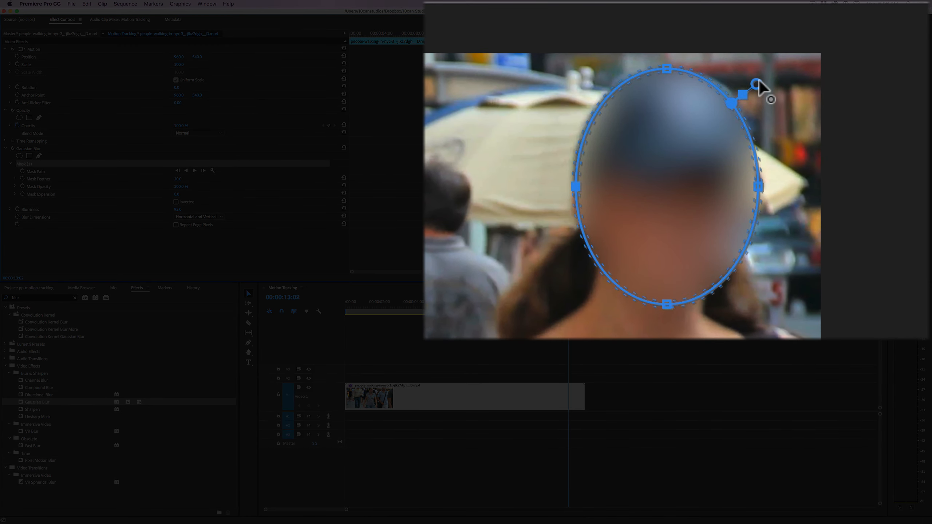
{"action": "mouse_move", "coordinate": [757, 85]}
{"action": "left_mouse_down"}
{"action": "mouse_move", "coordinate": [786, 65]}
{"action": "mouse_move", "coordinate": [765, 78]}
{"action": "mouse_move", "coordinate": [782, 67]}
{"action": "mouse_move", "coordinate": [773, 72]}
{"action": "mouse_move", "coordinate": [781, 77]}
{"action": "mouse_move", "coordinate": [754, 86]}
{"action": "mouse_move", "coordinate": [771, 73]}
{"action": "left_mouse_up"}
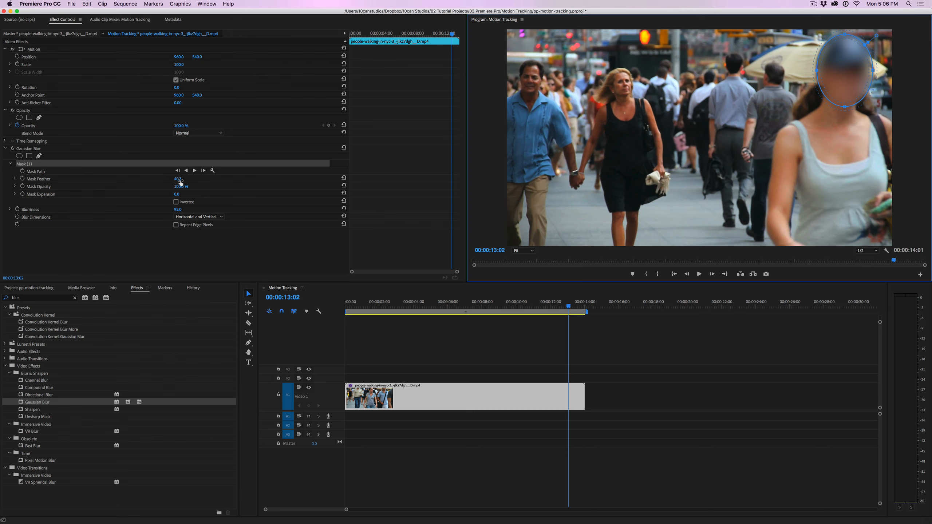
{"action": "left_click_drag", "start_coordinate": [177, 182], "coordinate": [172, 178]}
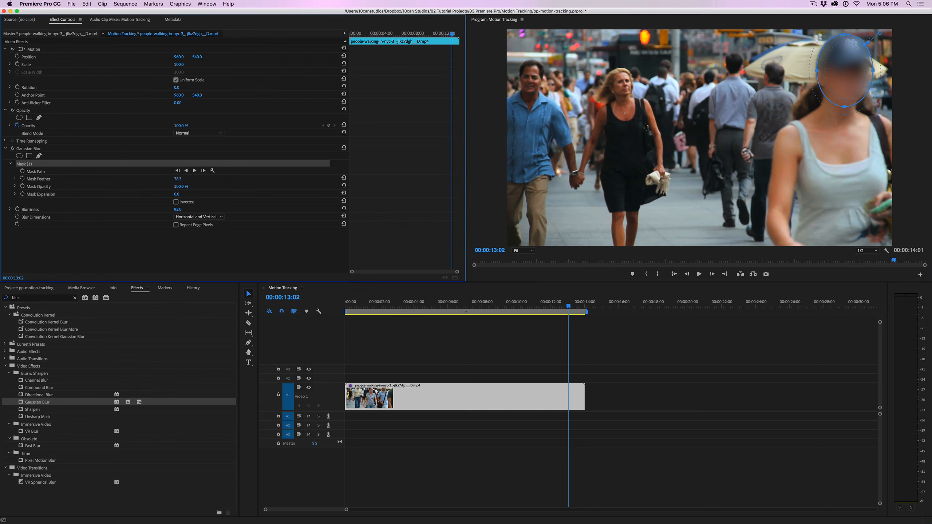
{"action": "left_click", "coordinate": [430, 441]}
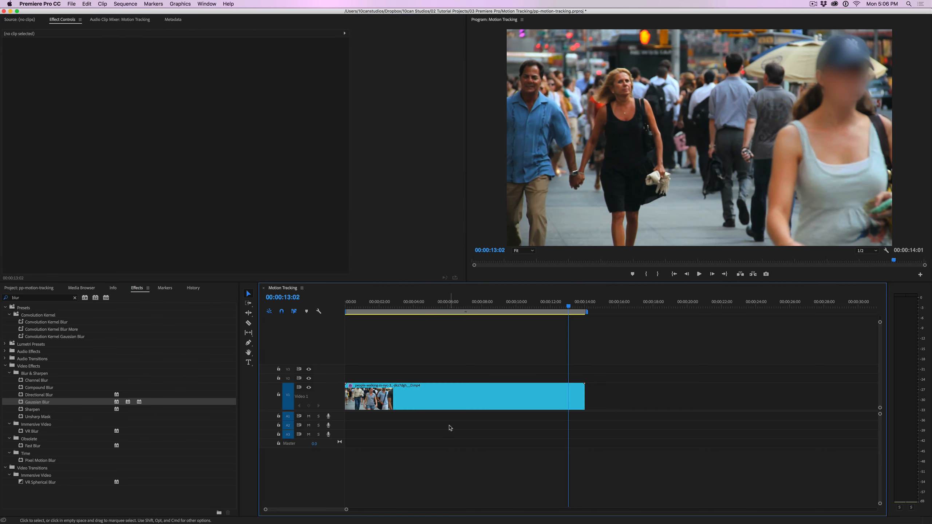
Track the Gaussian Blur mask backward from 00:00:13:02
{"action": "left_click", "coordinate": [451, 404]}
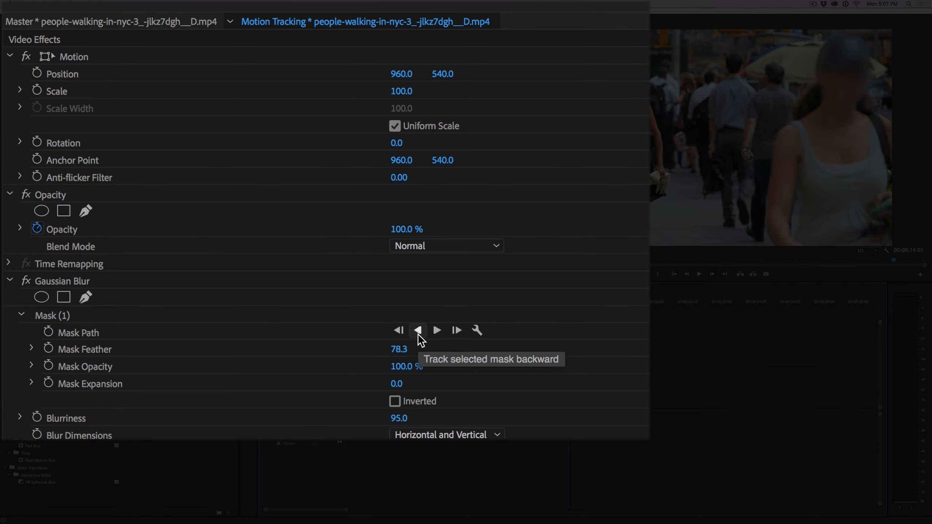
{"action": "left_click", "coordinate": [418, 331]}
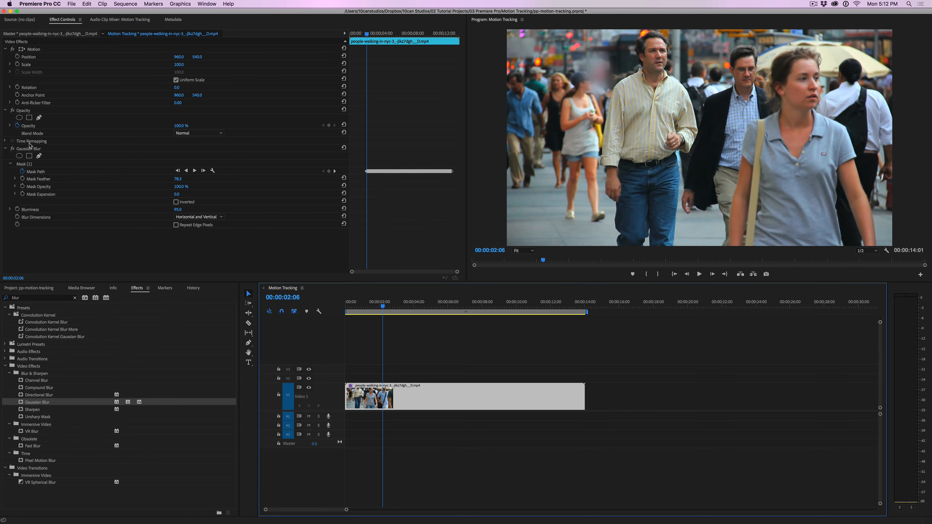
Play the sequence from 00:00:02:06 with the mask path selected to check how the blur follows the woman's head
{"action": "left_click", "coordinate": [42, 174]}
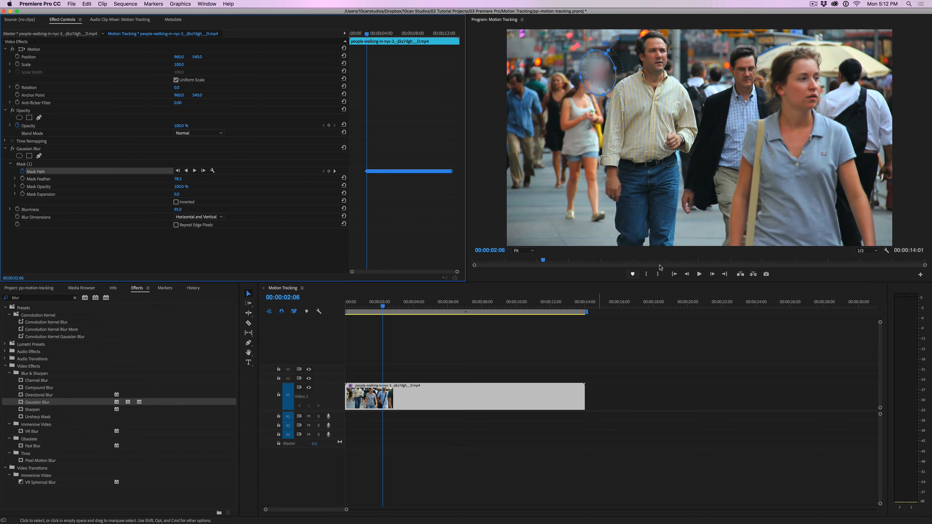
{"action": "left_click", "coordinate": [699, 273]}
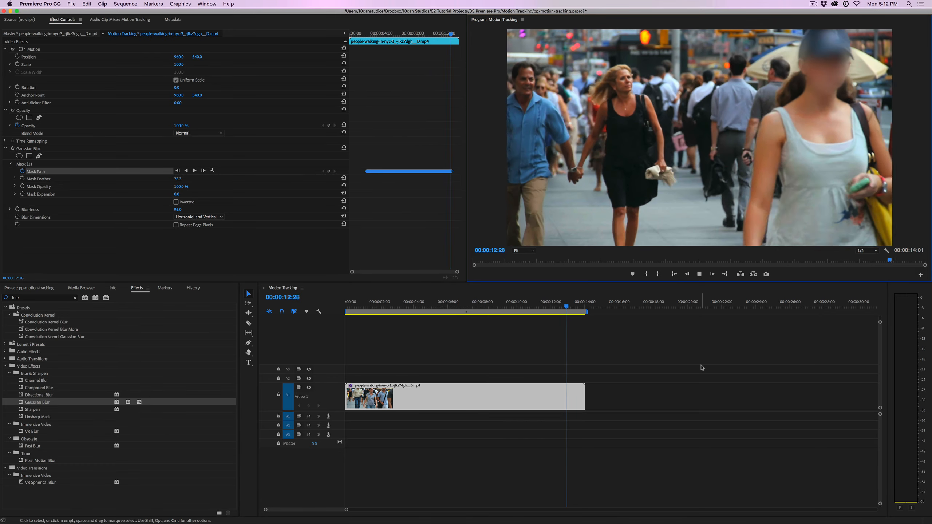
{"action": "key", "text": "space"}
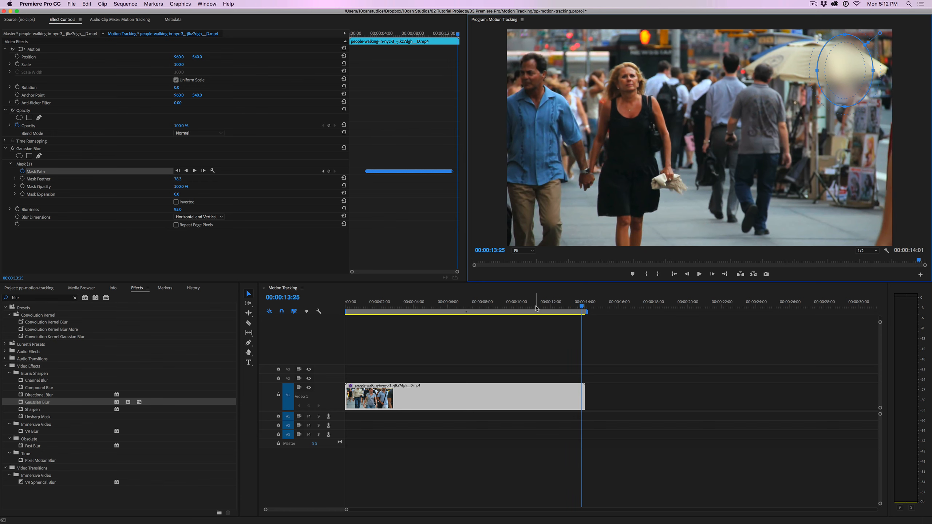
Magnify the mask path keyframes around 00:00:05:22 and step forward through them to 00:00:05:28
{"action": "left_click_drag", "start_coordinate": [535, 305], "coordinate": [444, 319]}
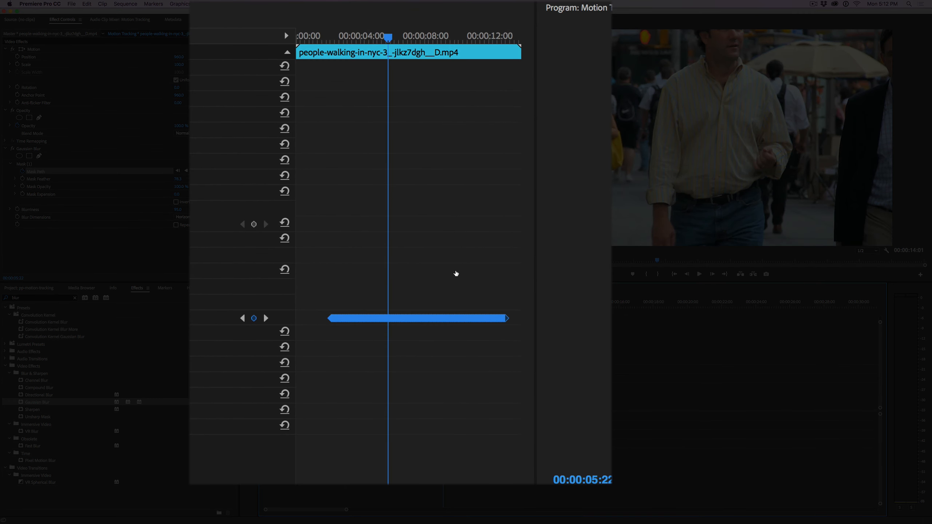
{"action": "left_click_drag", "start_coordinate": [453, 274], "coordinate": [373, 275]}
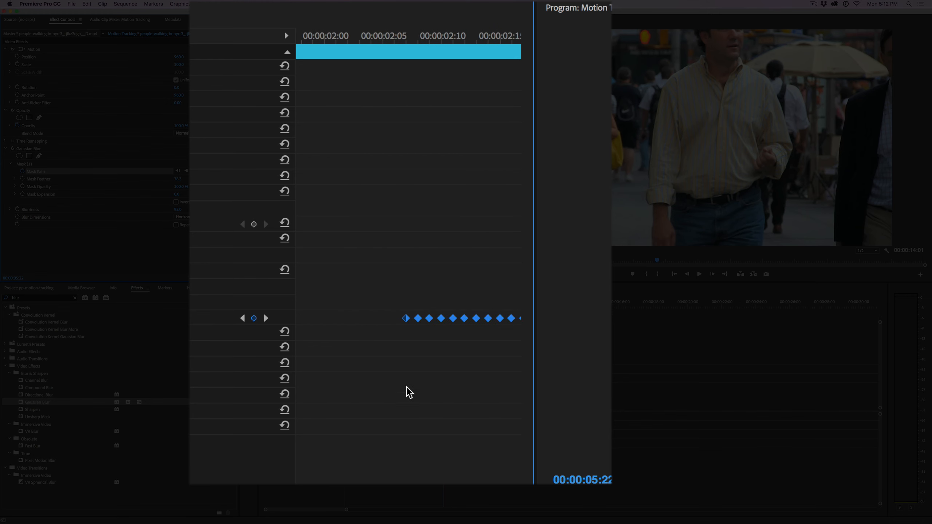
{"action": "left_click", "coordinate": [266, 318]}
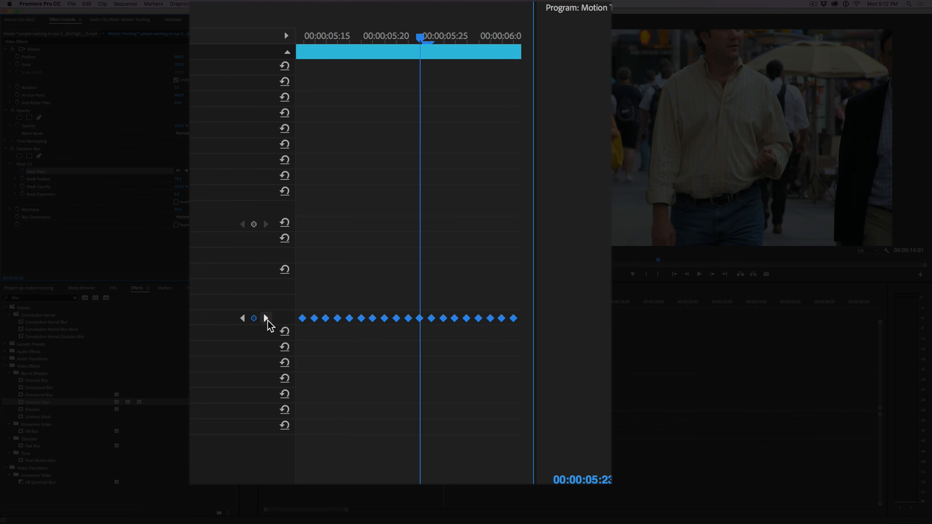
{"action": "left_click", "coordinate": [267, 318]}
{"action": "left_click", "coordinate": [267, 318]}
{"action": "left_click", "coordinate": [267, 318]}
{"action": "left_click", "coordinate": [267, 318]}
{"action": "left_click", "coordinate": [266, 318]}
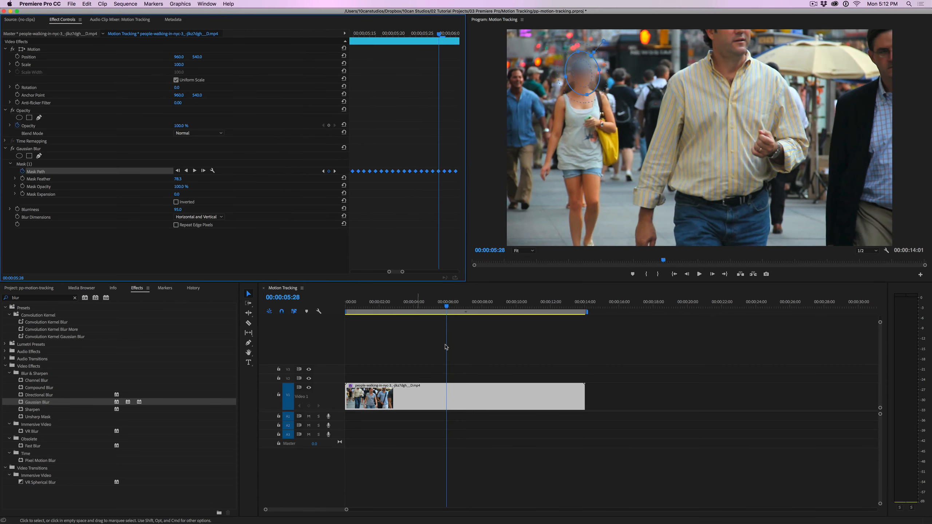
Delete the Mask Path keyframes that come before 00:00:02:18, where the woman's face first needs the blur
{"action": "left_click_drag", "start_coordinate": [447, 306], "coordinate": [568, 312]}
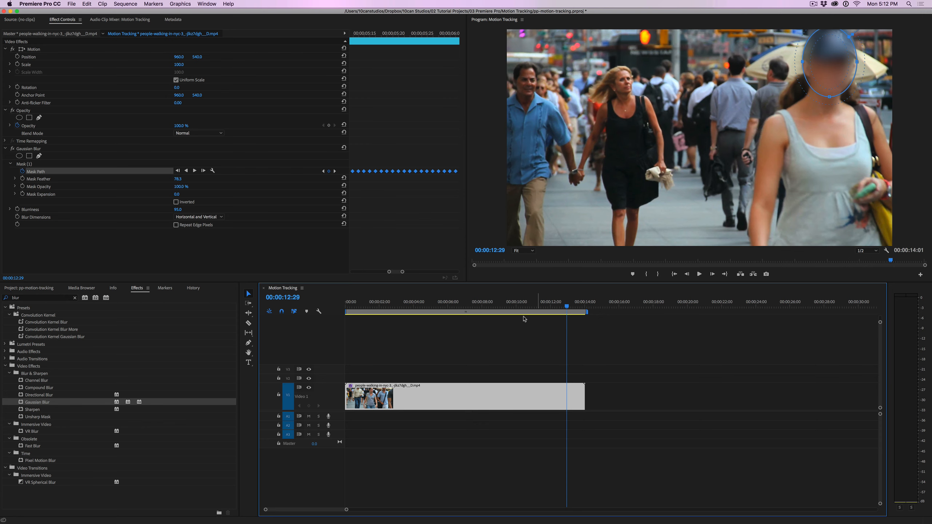
{"action": "left_click_drag", "start_coordinate": [472, 311], "coordinate": [389, 315]}
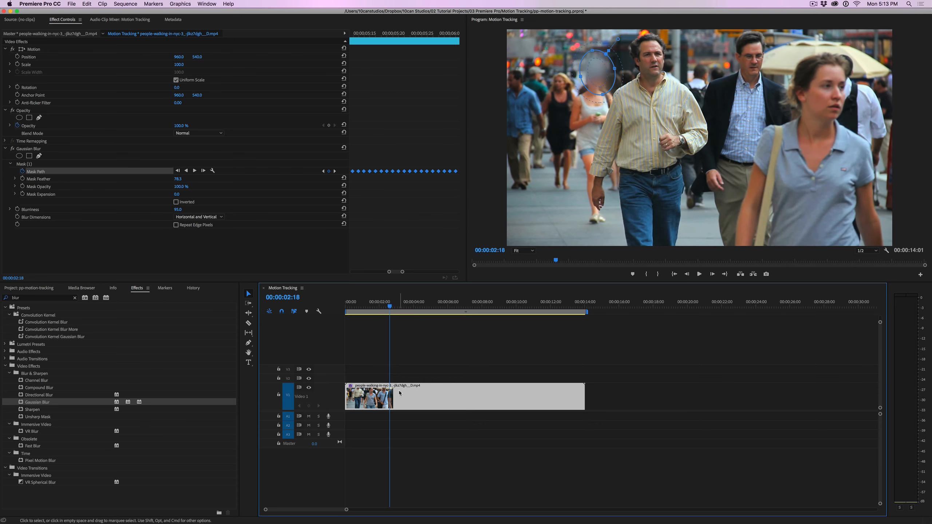
{"action": "left_click", "coordinate": [388, 273]}
{"action": "left_click_drag", "start_coordinate": [389, 273], "coordinate": [352, 273]}
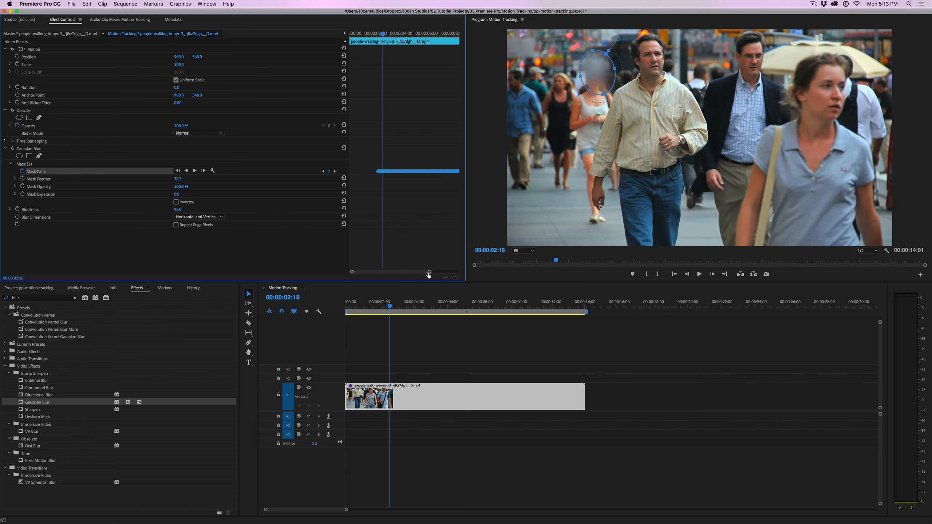
{"action": "left_click_drag", "start_coordinate": [429, 274], "coordinate": [381, 274]}
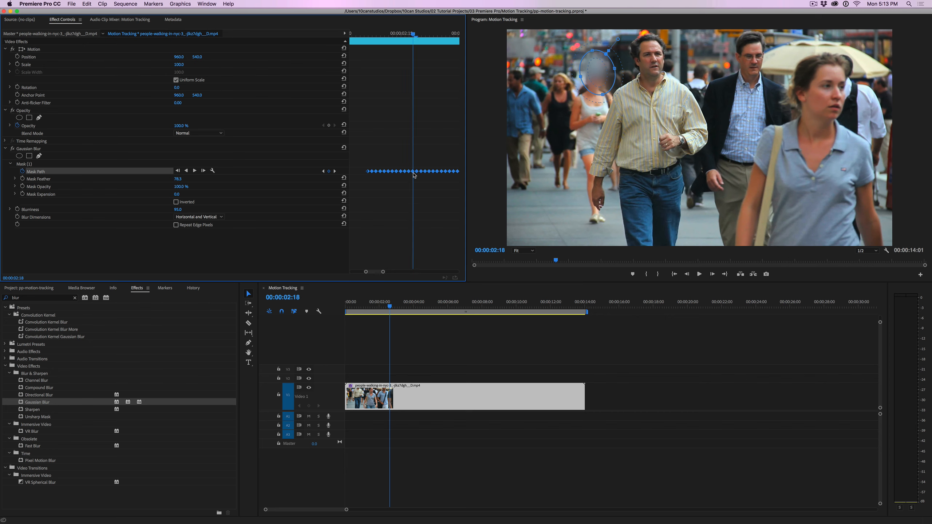
{"action": "left_click_drag", "start_coordinate": [362, 163], "coordinate": [408, 180]}
{"action": "key", "text": "Delete"}
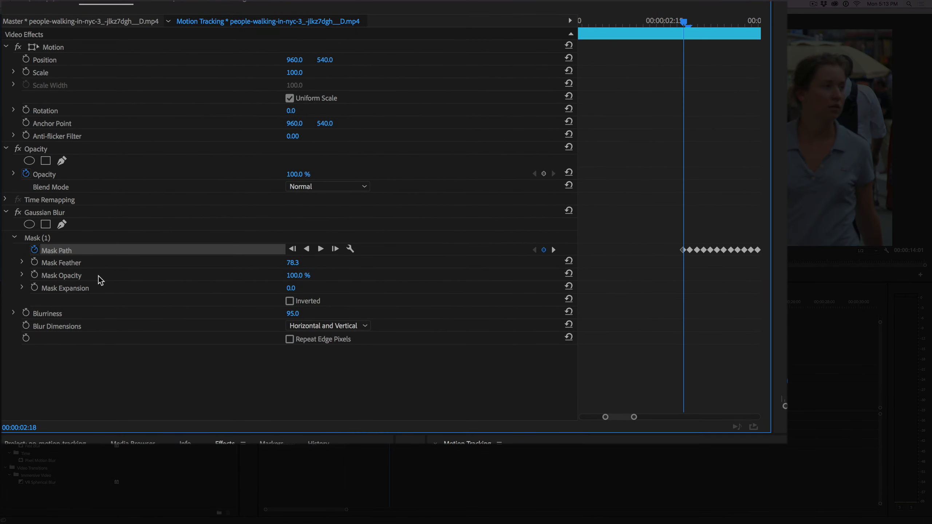
Keyframe the blur's Mask Opacity at 100% on 00:00:02:18 and 0% one frame earlier, on 00:00:02:17
{"action": "left_click", "coordinate": [34, 276]}
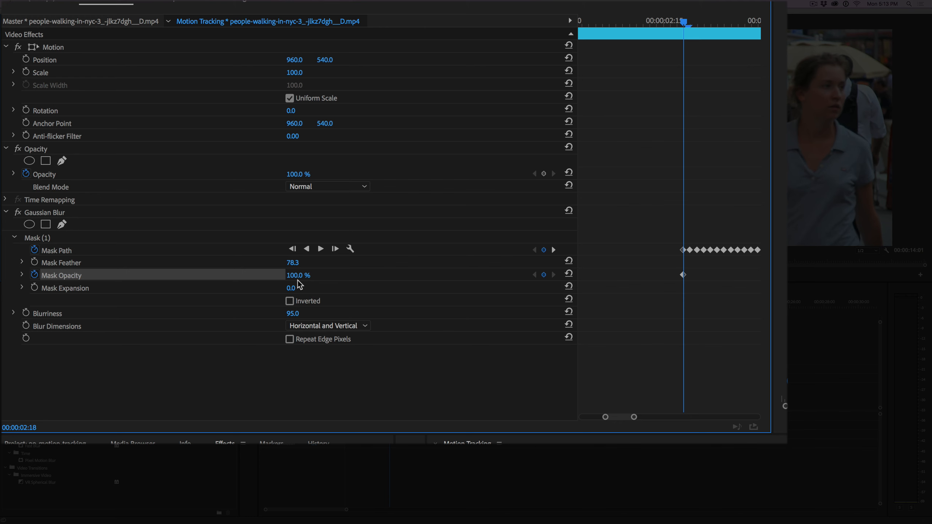
{"action": "key", "text": "Left"}
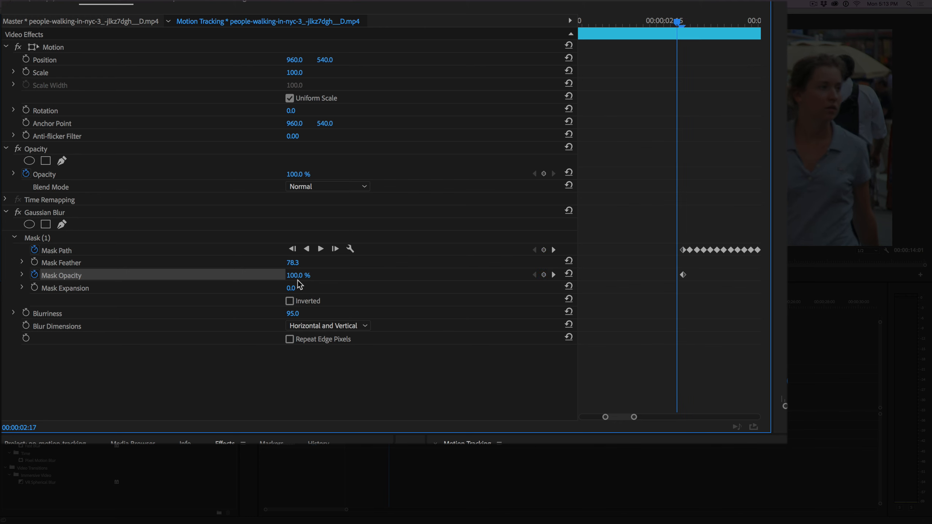
{"action": "left_click", "coordinate": [544, 275]}
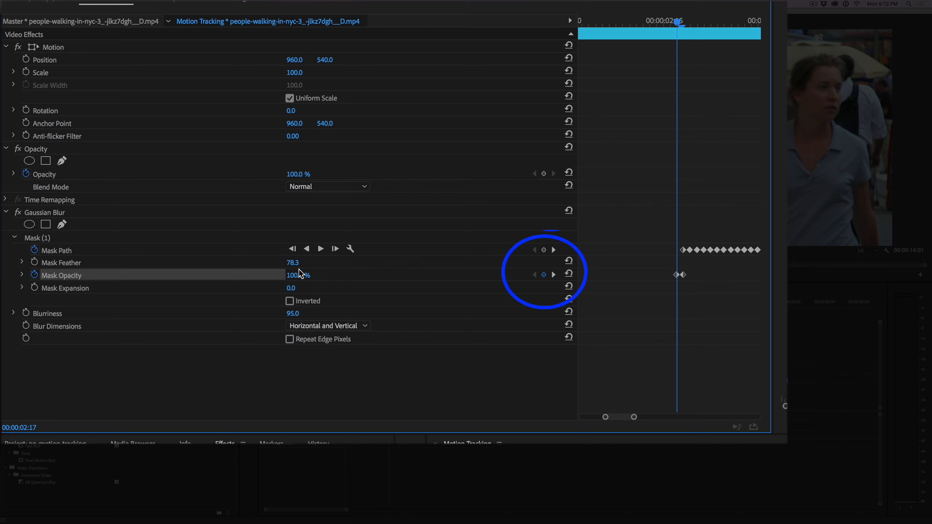
{"action": "left_click_drag", "start_coordinate": [299, 276], "coordinate": [263, 276]}
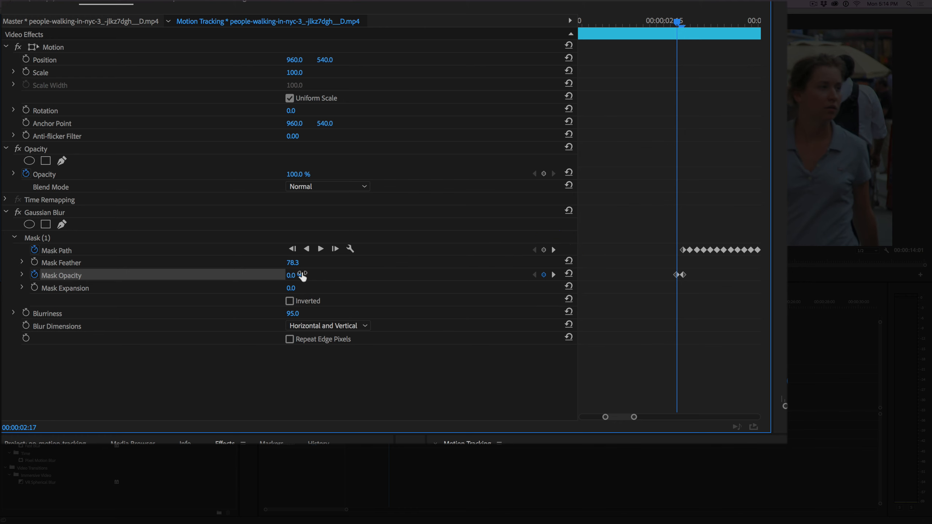
Scrub across the Mask Opacity keyframes and play from 00:00:02:17 to check how the blur switches on
{"action": "left_click_drag", "start_coordinate": [677, 22], "coordinate": [646, 39]}
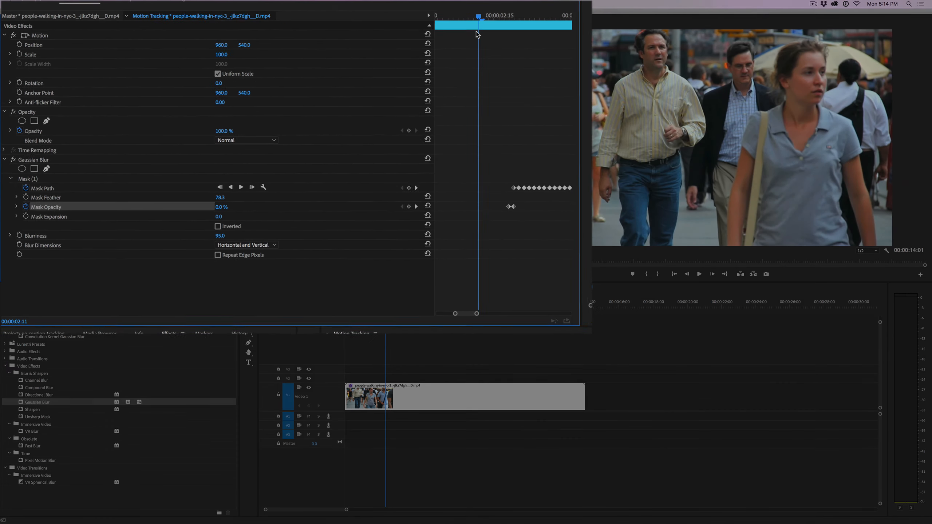
{"action": "left_click_drag", "start_coordinate": [569, 38], "coordinate": [595, 45]}
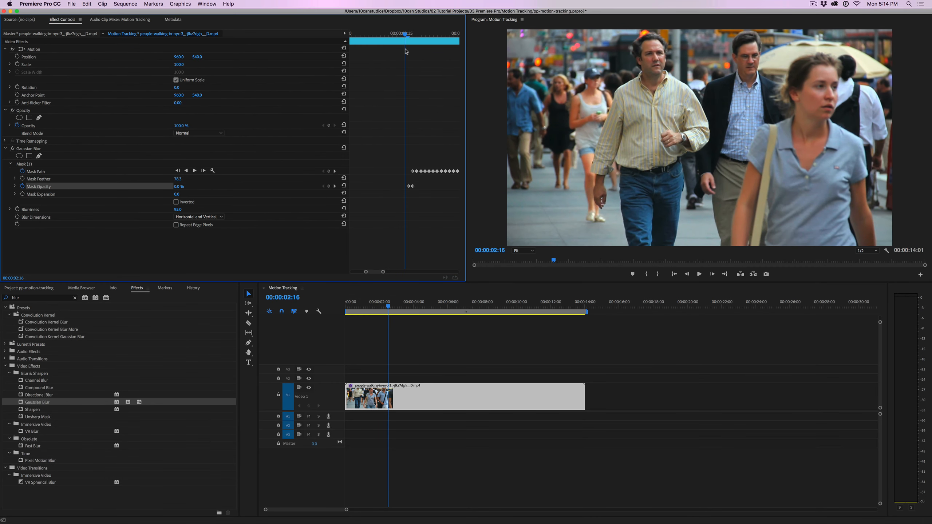
{"action": "left_click_drag", "start_coordinate": [406, 51], "coordinate": [410, 52]}
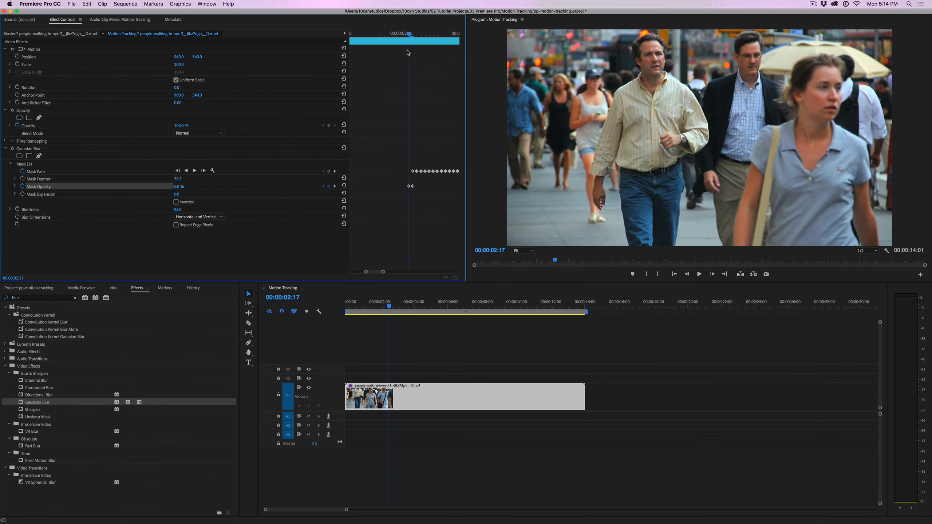
{"action": "key", "text": "c"}
{"action": "key", "text": "space"}
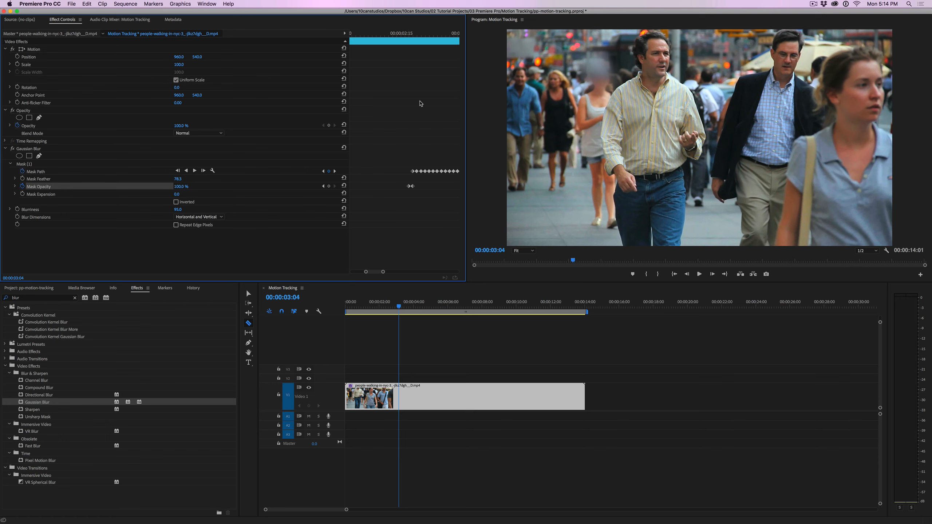
Step backward through the Mask Path keyframes from 00:00:03:04 to 00:00:02:27 to inspect the blur's position
{"action": "left_click", "coordinate": [324, 171]}
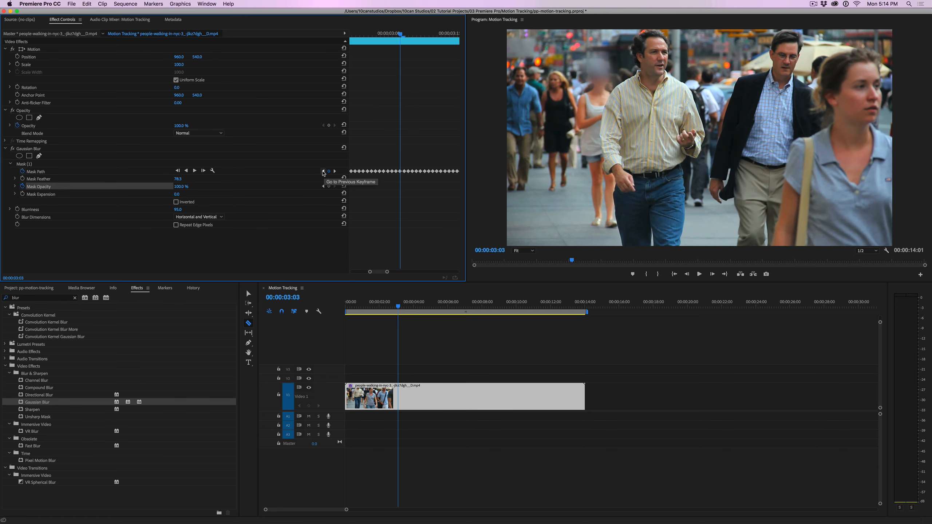
{"action": "left_click", "coordinate": [323, 172]}
{"action": "left_click", "coordinate": [323, 171]}
{"action": "left_click", "coordinate": [323, 171]}
{"action": "left_click", "coordinate": [324, 172]}
{"action": "left_click", "coordinate": [324, 171]}
{"action": "left_click", "coordinate": [323, 171]}
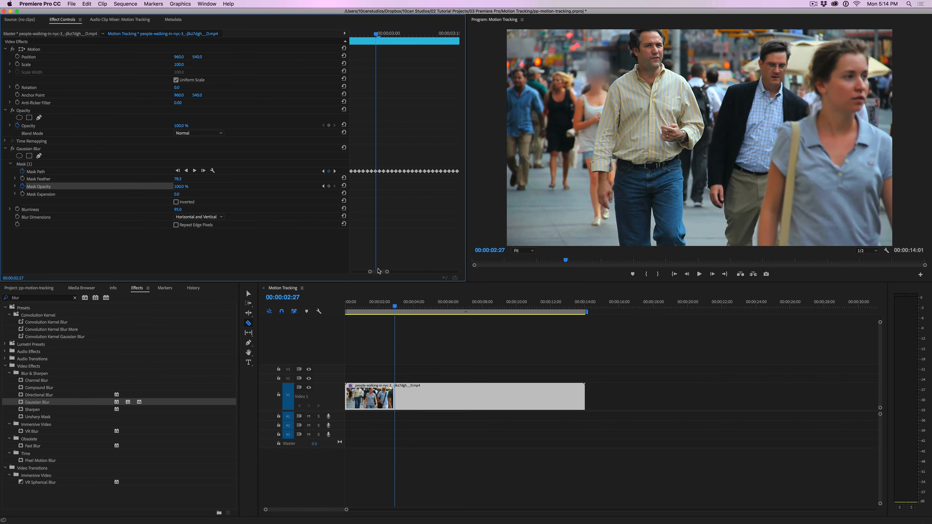
{"action": "left_click_drag", "start_coordinate": [379, 271], "coordinate": [377, 278]}
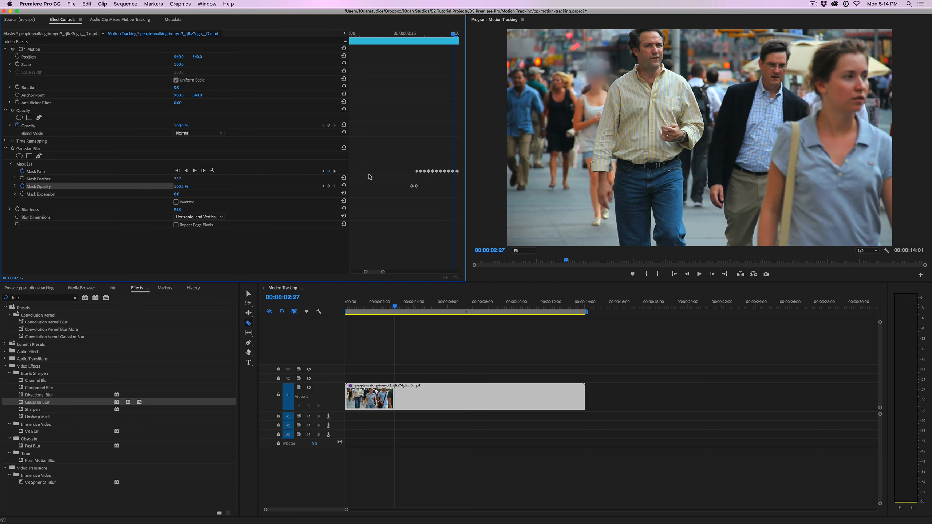
Start animating the blur's Mask Expansion at 00:00:02:18 and shrink the mask to -34
{"action": "mouse_move", "coordinate": [399, 307]}
{"action": "left_mouse_down"}
{"action": "mouse_move", "coordinate": [380, 308]}
{"action": "mouse_move", "coordinate": [388, 310]}
{"action": "left_mouse_up"}
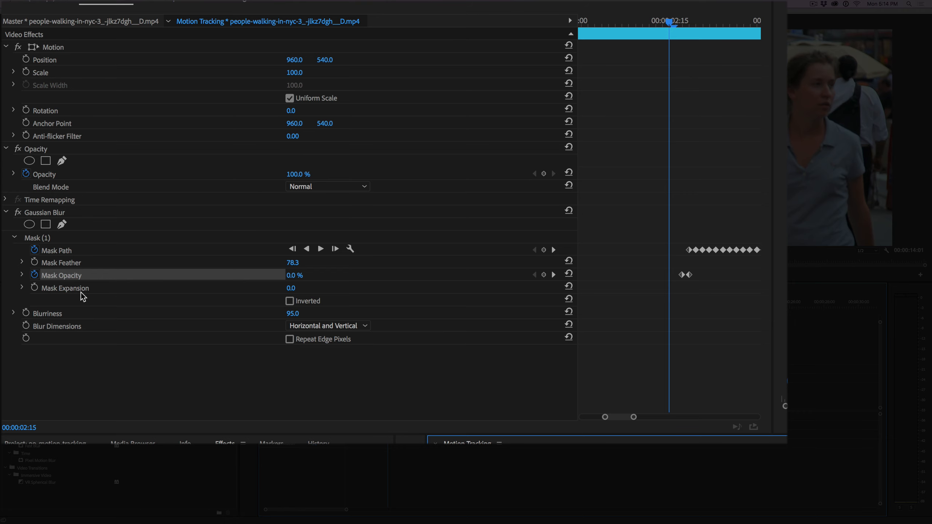
{"action": "left_click_drag", "start_coordinate": [670, 24], "coordinate": [689, 24]}
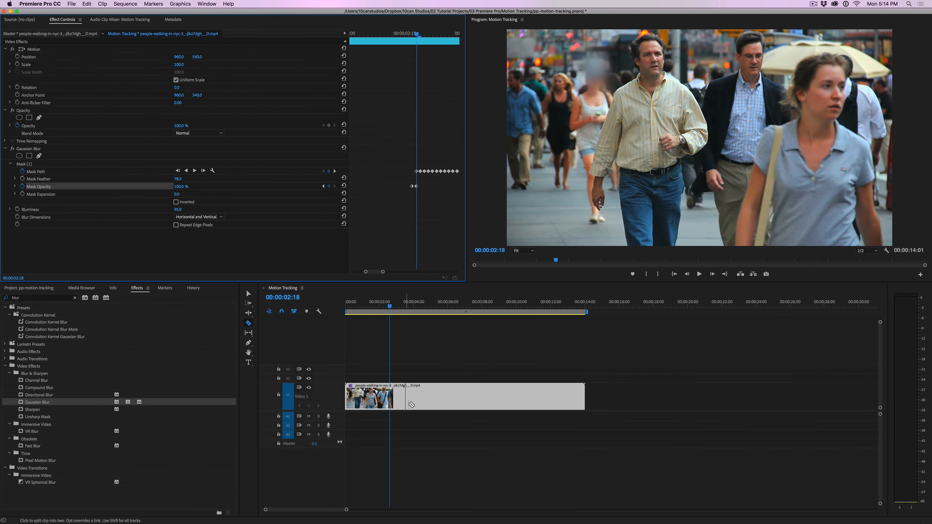
{"action": "left_click", "coordinate": [25, 164]}
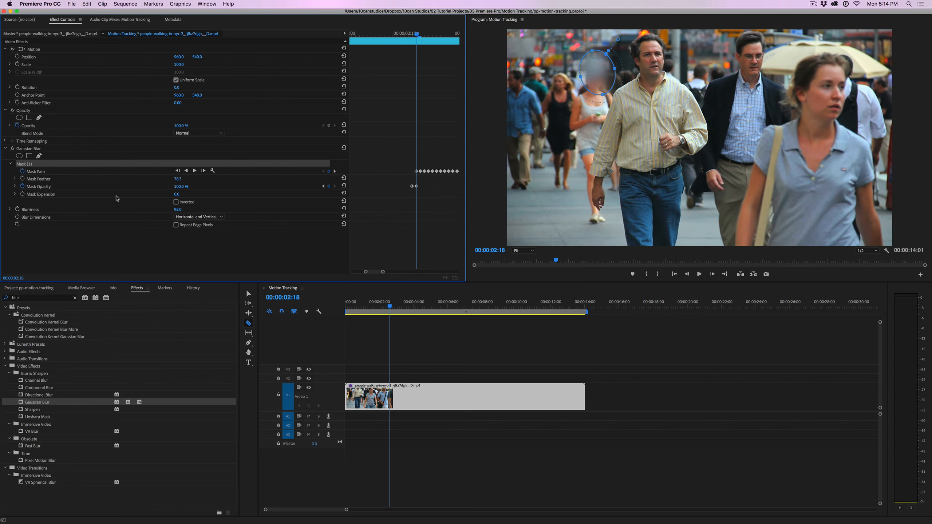
{"action": "left_click", "coordinate": [23, 195]}
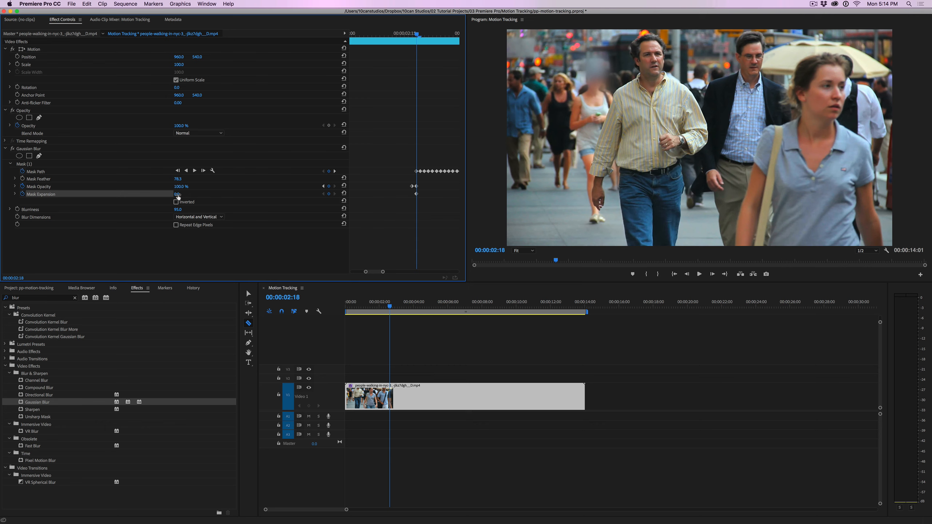
{"action": "left_click_drag", "start_coordinate": [176, 194], "coordinate": [161, 194]}
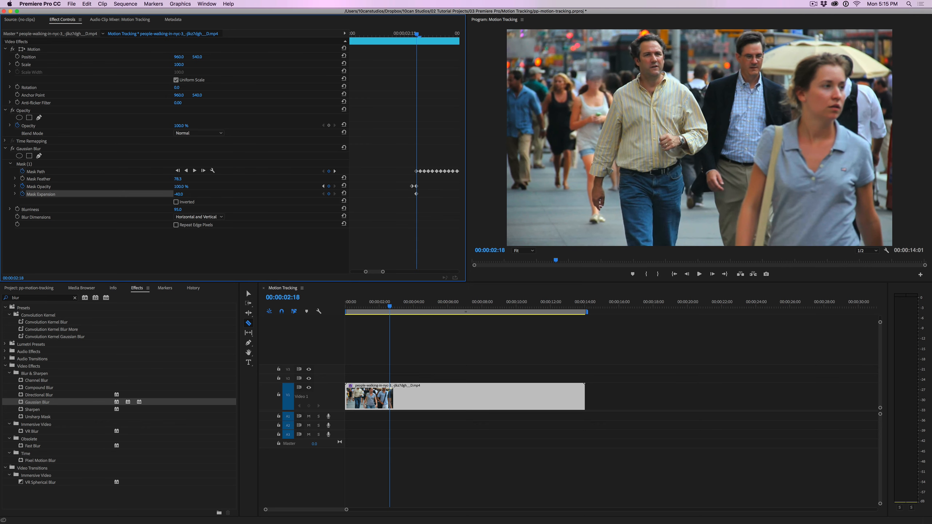
{"action": "left_click", "coordinate": [594, 74]}
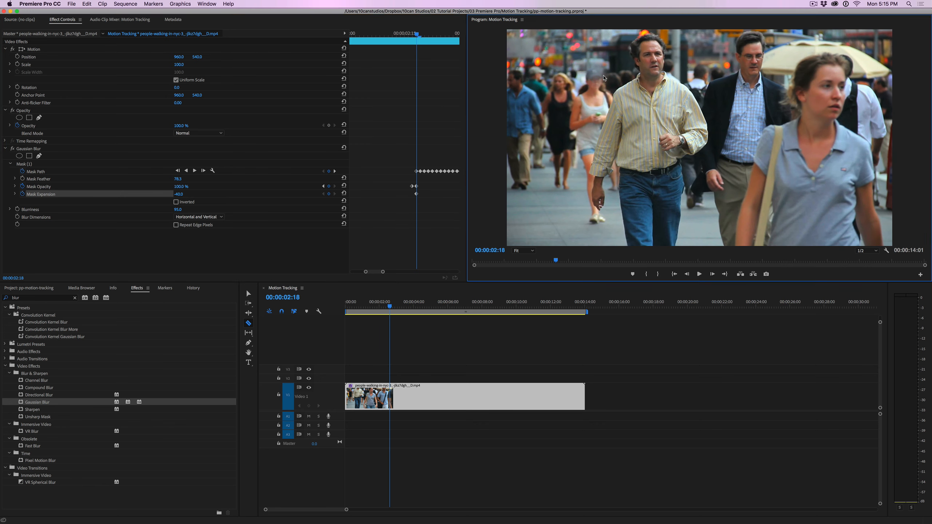
{"action": "left_click", "coordinate": [28, 165]}
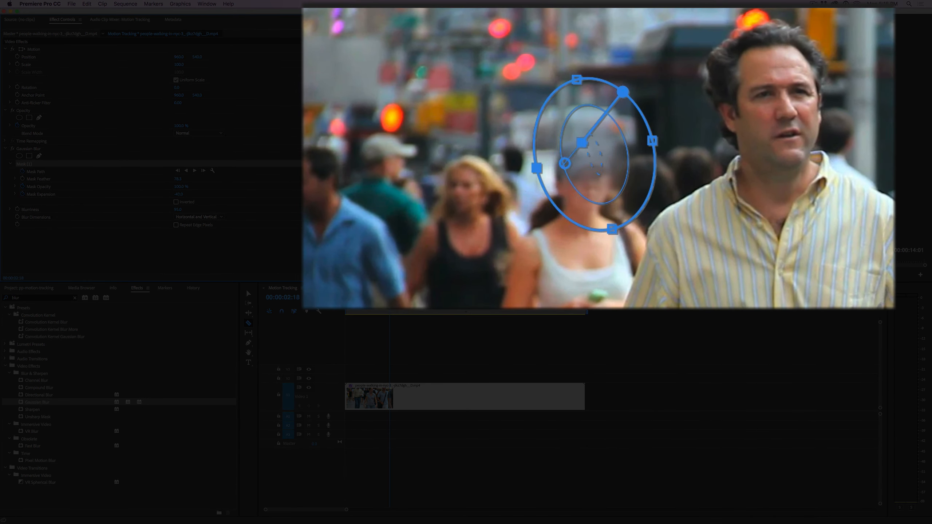
{"action": "mouse_move", "coordinate": [179, 194]}
{"action": "left_mouse_down"}
{"action": "mouse_move", "coordinate": [170, 194]}
{"action": "mouse_move", "coordinate": [283, 194]}
{"action": "mouse_move", "coordinate": [179, 194]}
{"action": "left_mouse_up"}
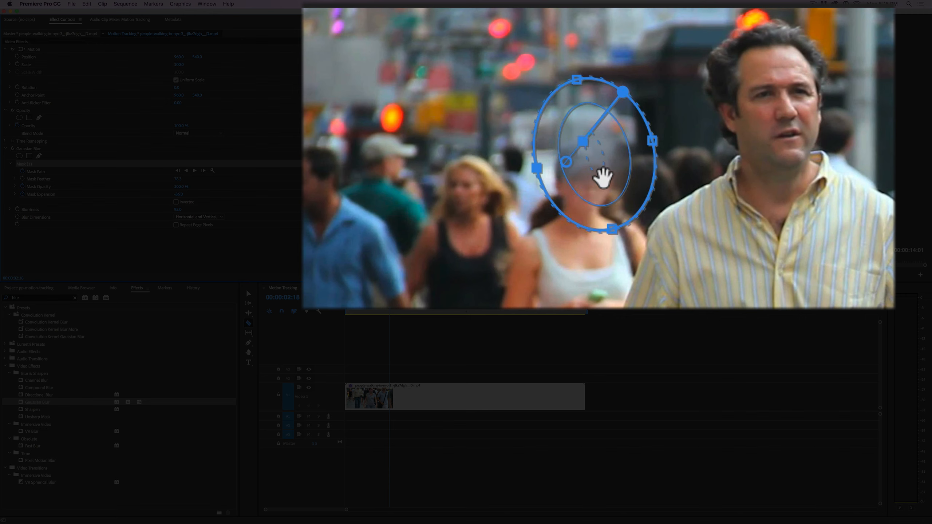
Move the mask slightly down onto the woman's face at 00:00:02:18, 00:00:02:19 and 00:00:02:20
{"action": "left_click_drag", "start_coordinate": [602, 169], "coordinate": [594, 191]}
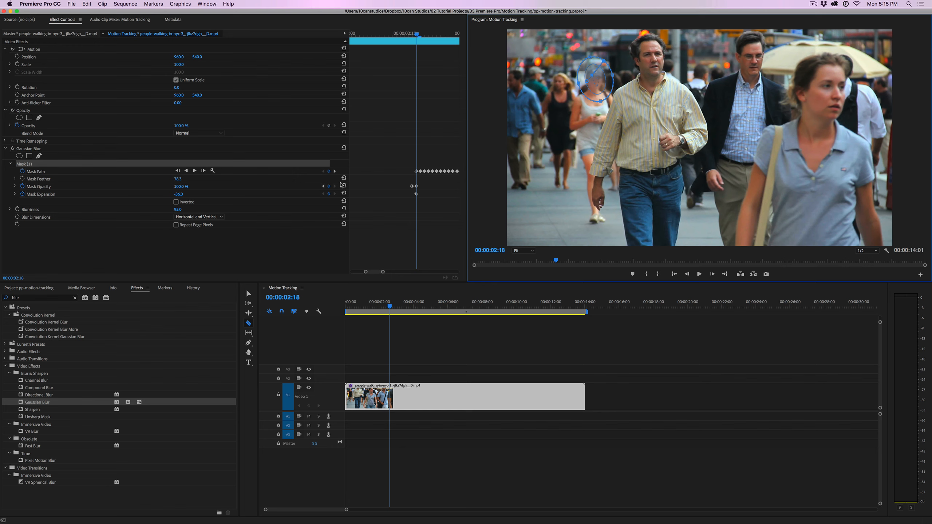
{"action": "left_click", "coordinate": [335, 171]}
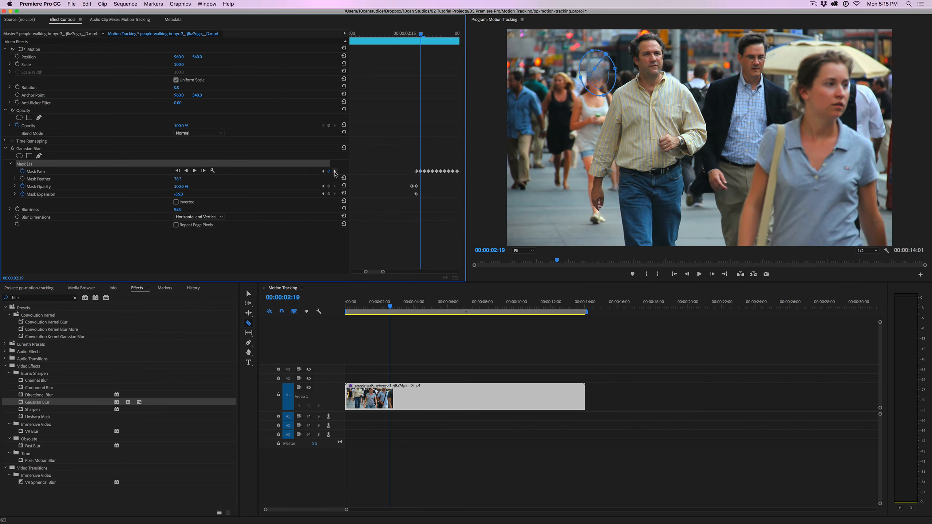
{"action": "left_click_drag", "start_coordinate": [601, 80], "coordinate": [599, 85]}
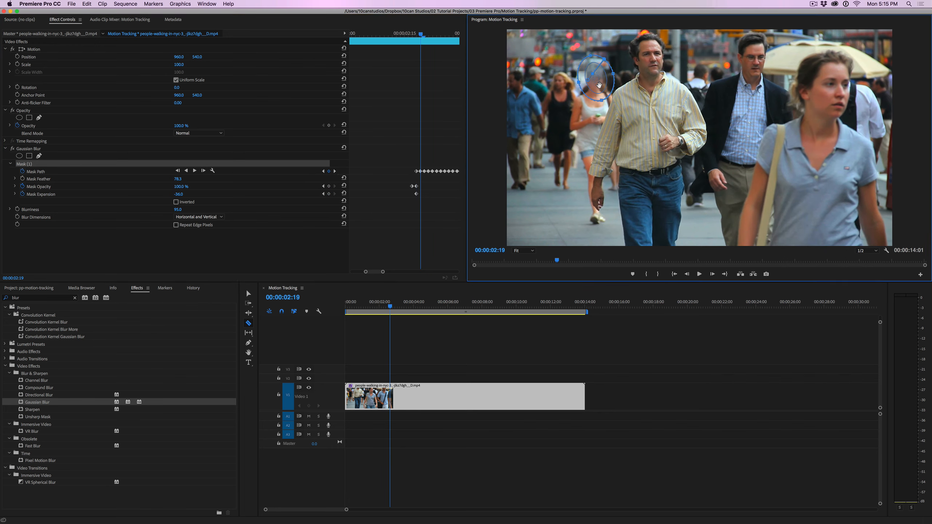
{"action": "left_click", "coordinate": [335, 171]}
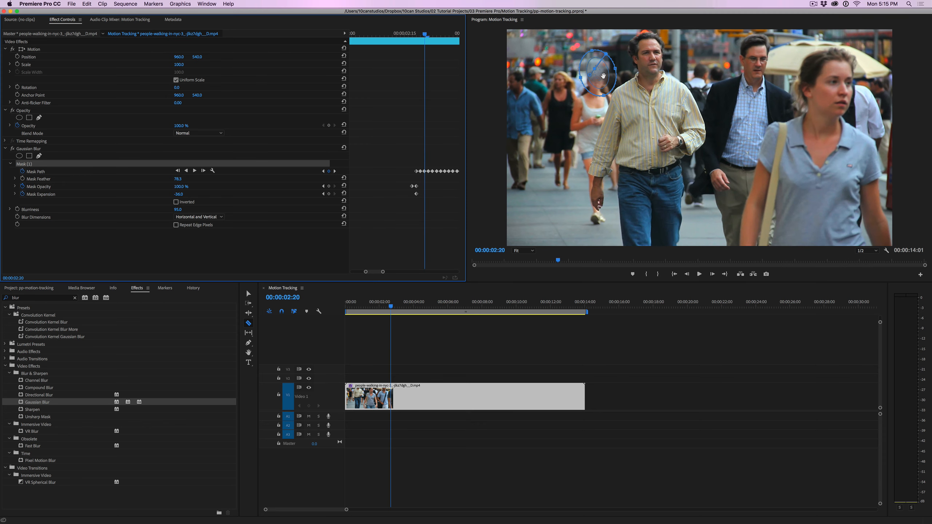
{"action": "left_click_drag", "start_coordinate": [603, 75], "coordinate": [602, 80]}
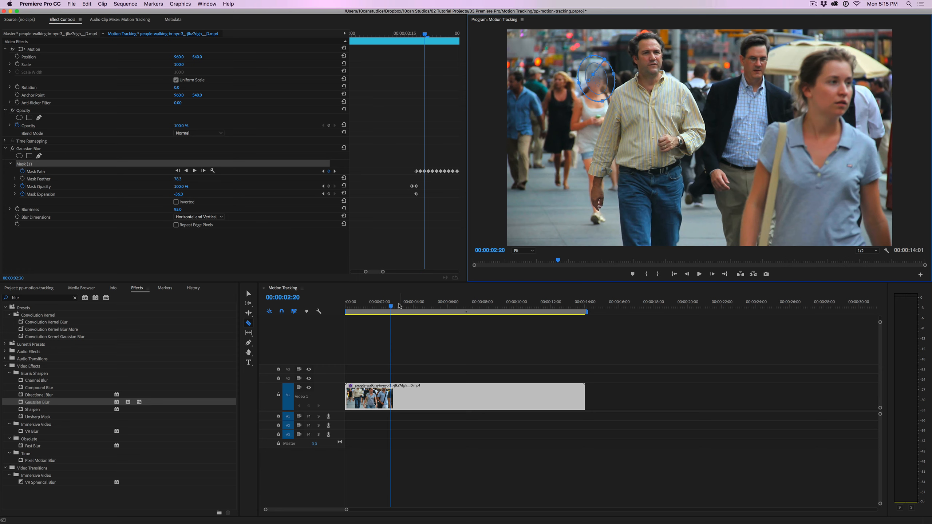
Reposition the mask to the right and slightly down onto the woman's face at 00:00:03:12
{"action": "left_click_drag", "start_coordinate": [391, 309], "coordinate": [405, 308]}
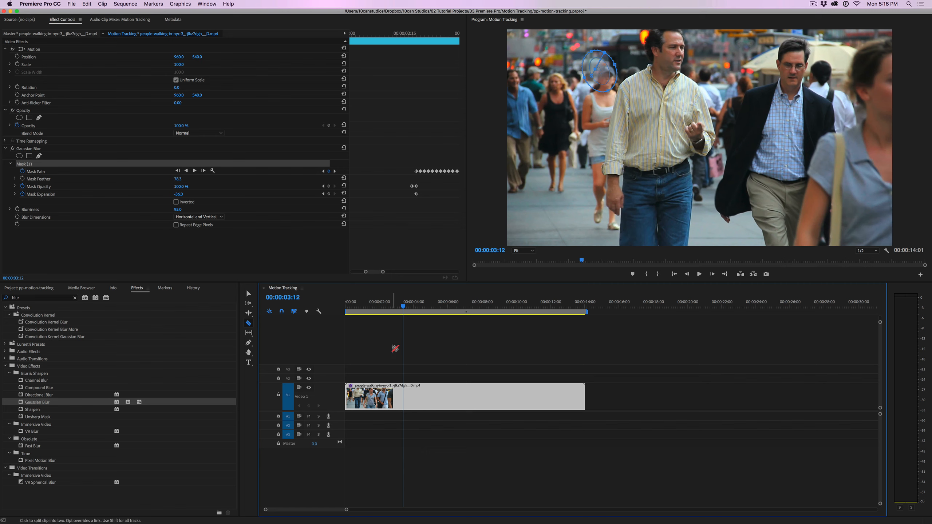
{"action": "left_click_drag", "start_coordinate": [382, 271], "coordinate": [382, 273]}
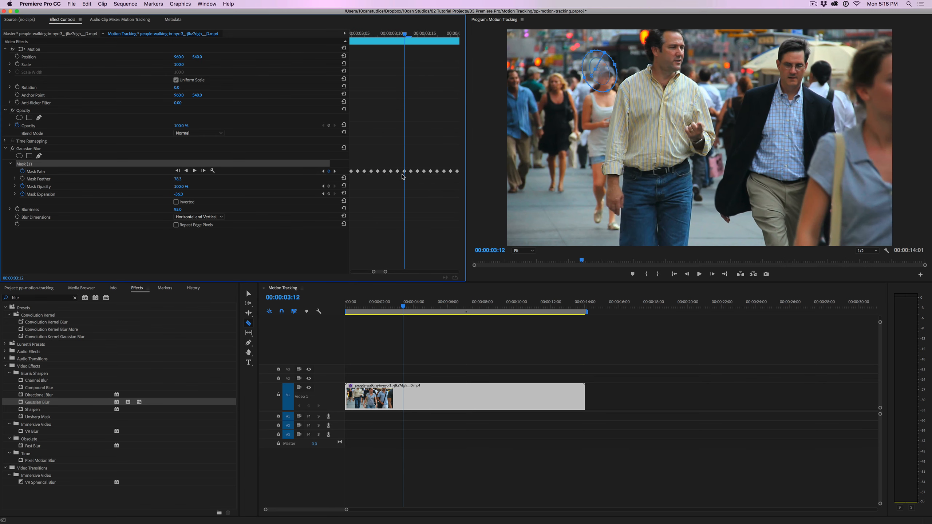
{"action": "left_click_drag", "start_coordinate": [597, 77], "coordinate": [609, 81]}
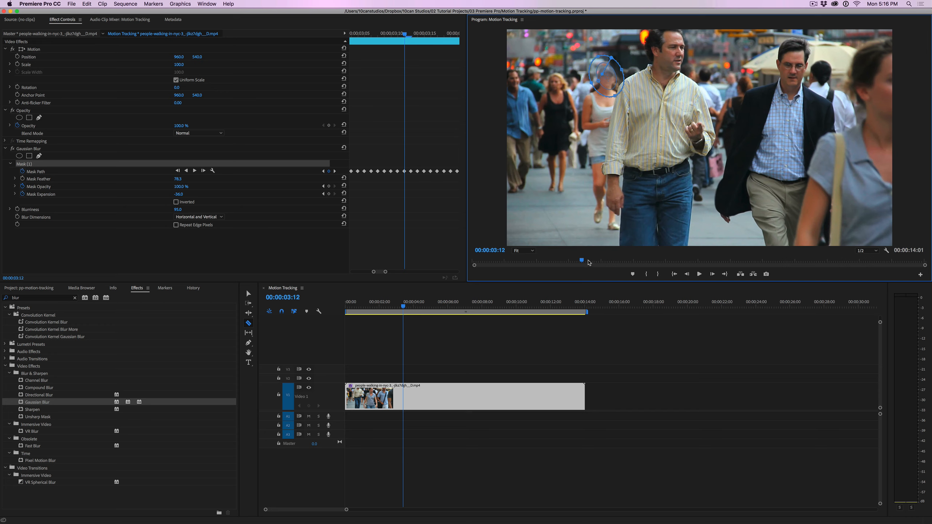
Add a Mask Expansion keyframe at 00:00:07:03 and enlarge the mask by setting it to -19
{"action": "left_click_drag", "start_coordinate": [584, 262], "coordinate": [702, 243]}
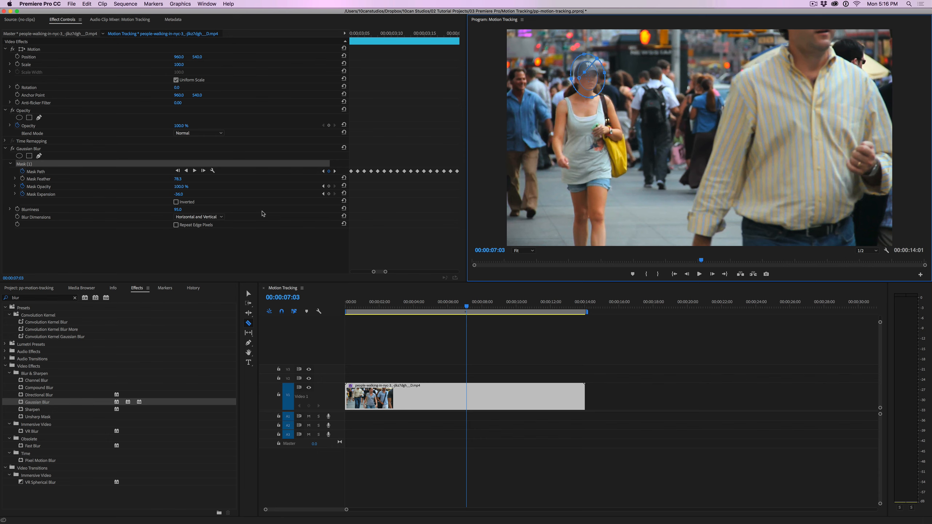
{"action": "left_click", "coordinate": [329, 194]}
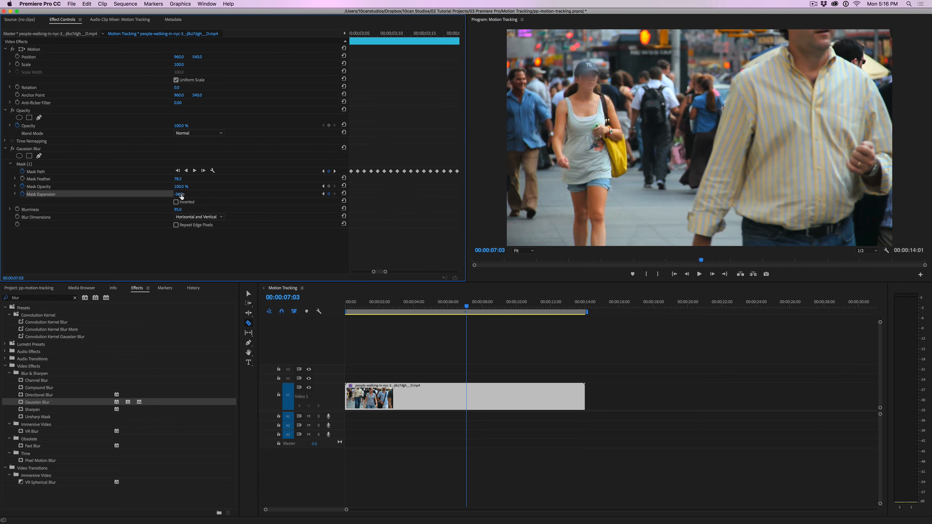
{"action": "left_click_drag", "start_coordinate": [178, 193], "coordinate": [185, 194]}
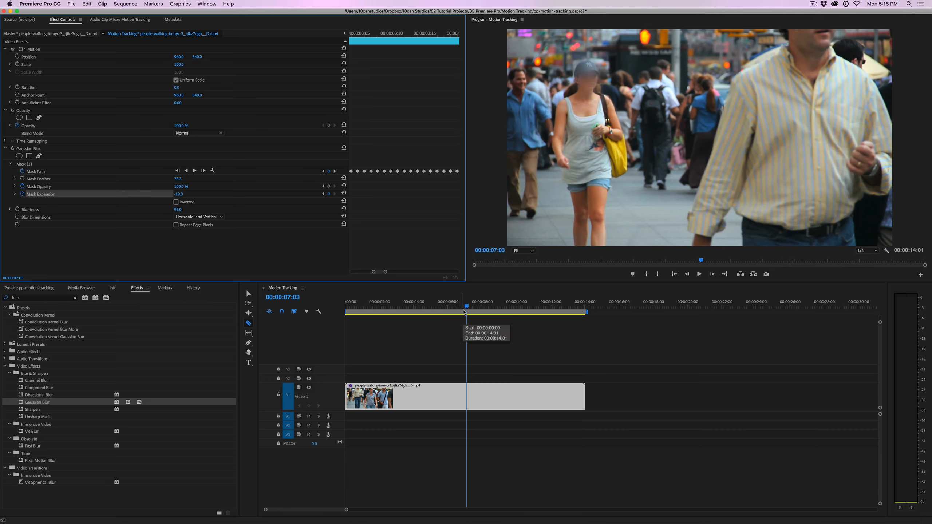
Add a Mask Expansion keyframe at 00:00:10:12 and enlarge the mask by setting it to 14
{"action": "left_click_drag", "start_coordinate": [467, 306], "coordinate": [523, 314]}
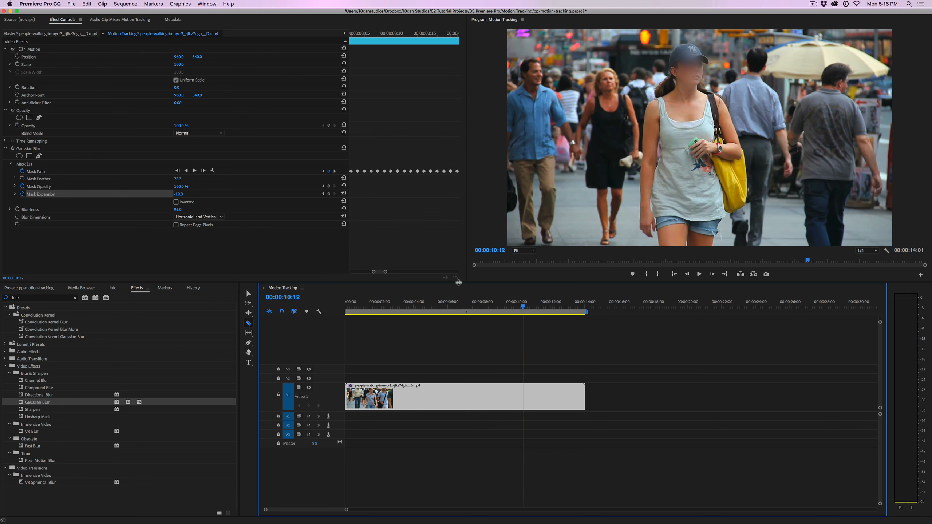
{"action": "left_click_drag", "start_coordinate": [385, 271], "coordinate": [434, 272]}
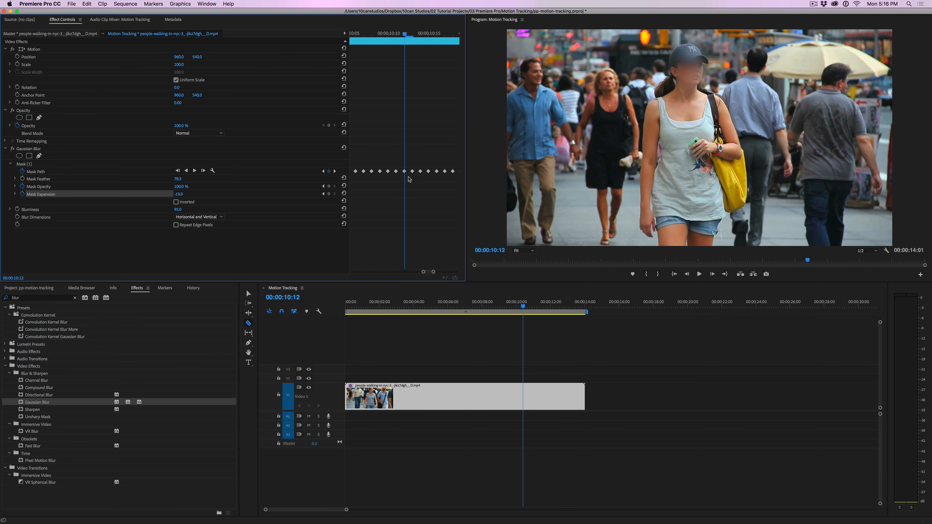
{"action": "left_click", "coordinate": [328, 193]}
{"action": "mouse_move", "coordinate": [178, 194]}
{"action": "left_mouse_down"}
{"action": "mouse_move", "coordinate": [194, 194]}
{"action": "mouse_move", "coordinate": [167, 194]}
{"action": "mouse_move", "coordinate": [197, 193]}
{"action": "left_mouse_up"}
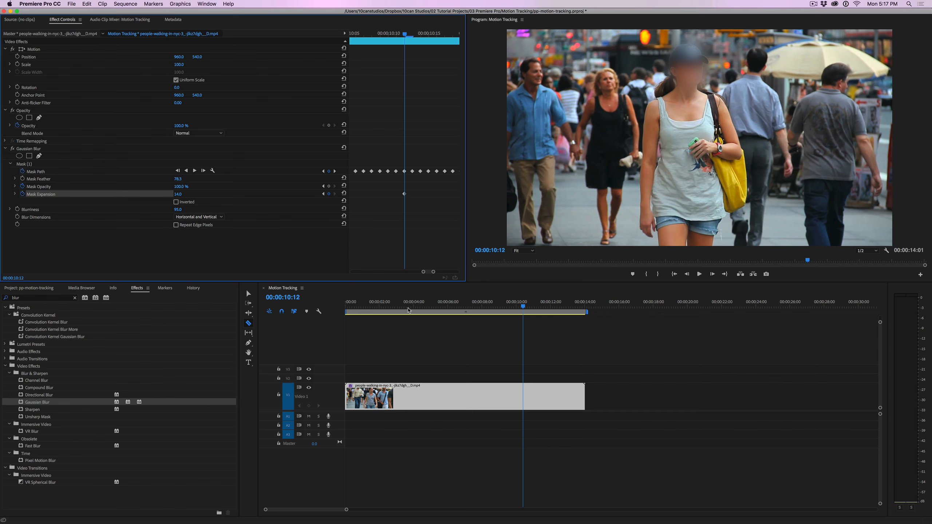
Play the sequence from 00:00:04:16 to about 00:00:11:24 to review how the blur follows the woman's face
{"action": "left_click_drag", "start_coordinate": [442, 307], "coordinate": [422, 308]}
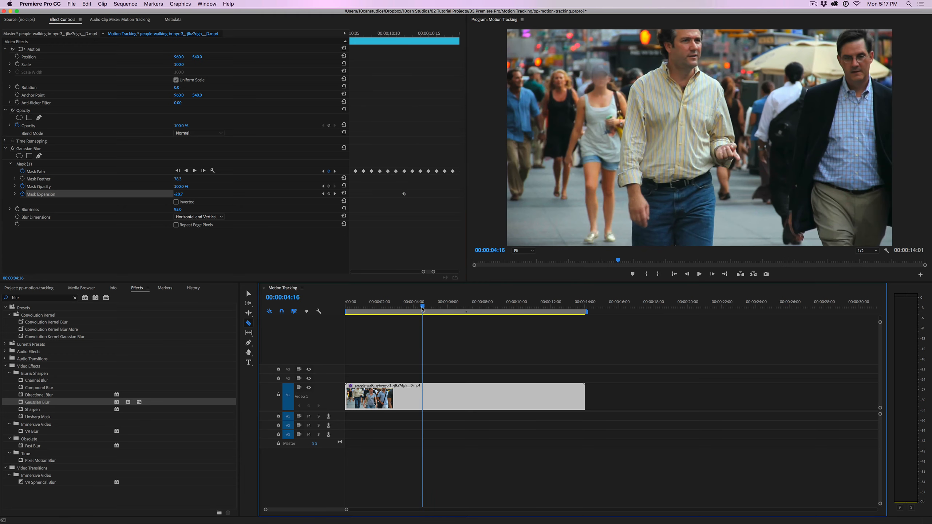
{"action": "key", "text": "space"}
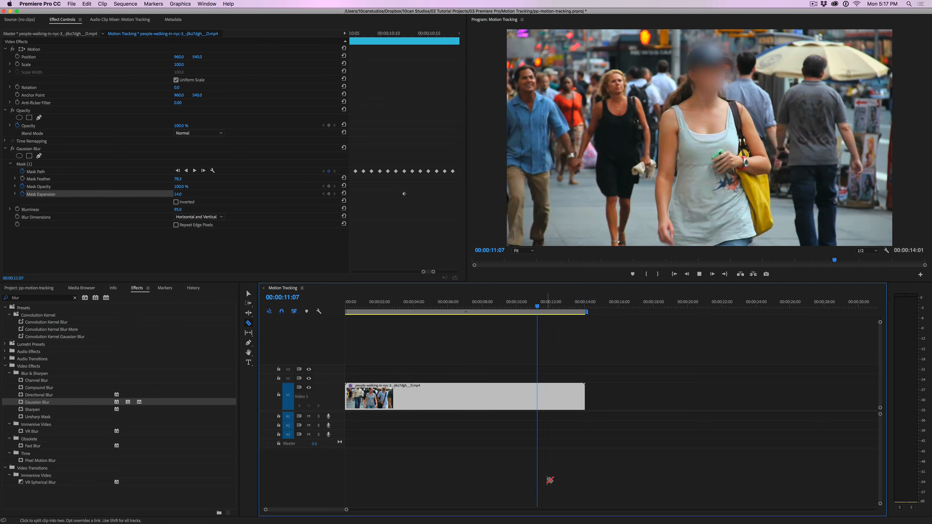
{"action": "key", "text": "space"}
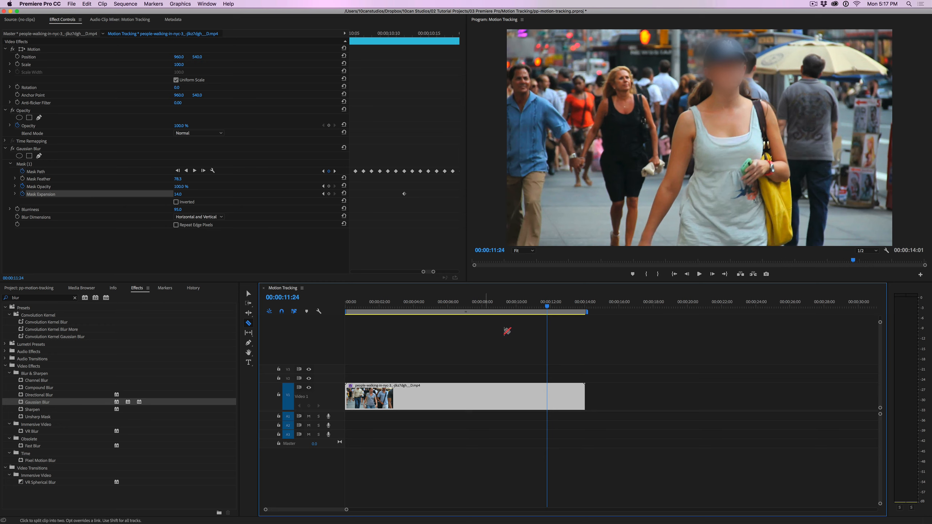
Add a Mask Path keyframe at 00:00:13:04, two frames past the last tracked one
{"action": "left_click_drag", "start_coordinate": [549, 308], "coordinate": [574, 313]}
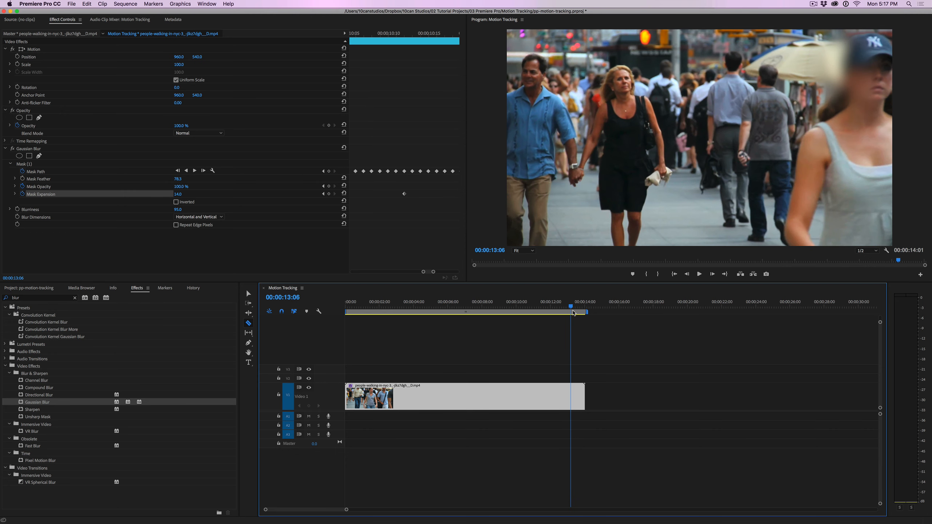
{"action": "mouse_move", "coordinate": [433, 272]}
{"action": "left_mouse_down"}
{"action": "mouse_move", "coordinate": [464, 272]}
{"action": "mouse_move", "coordinate": [435, 272]}
{"action": "left_mouse_up"}
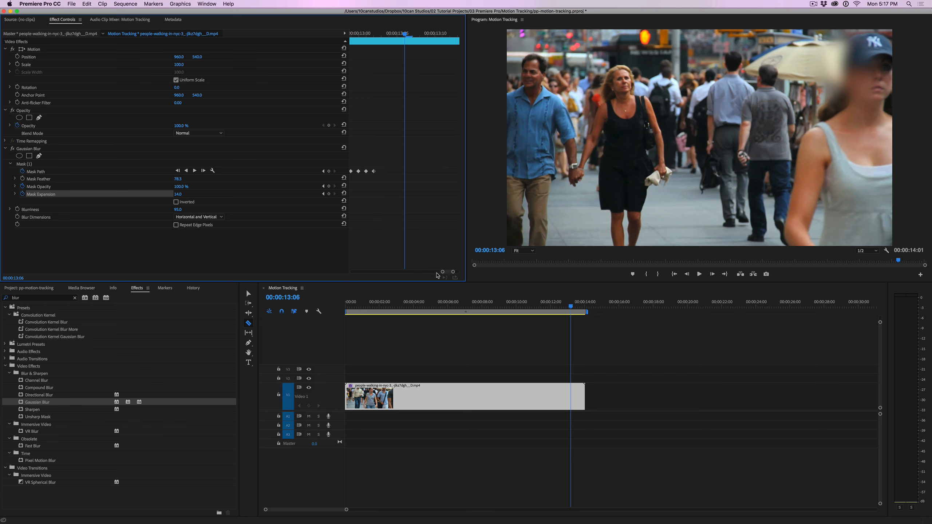
{"action": "key", "text": "Left"}
{"action": "key", "text": "Left"}
{"action": "key", "text": "Left"}
{"action": "key", "text": "Left"}
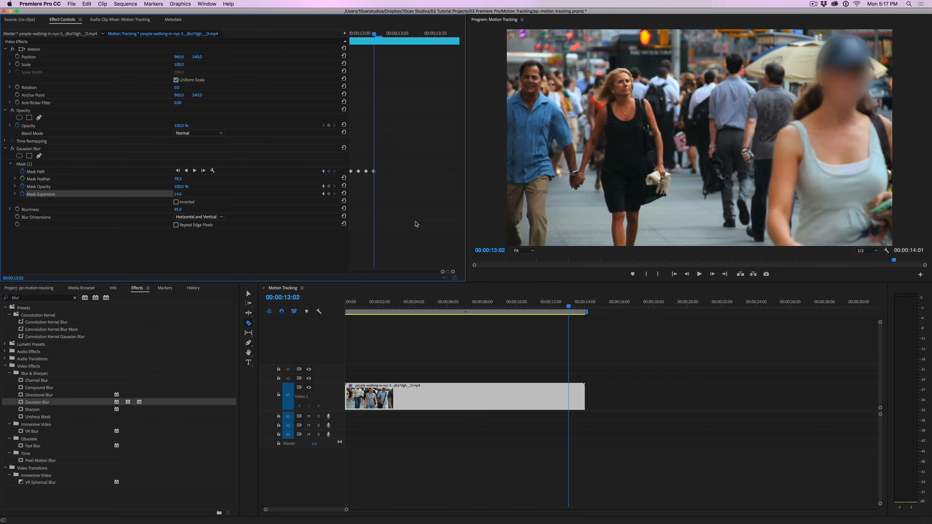
{"action": "key", "text": "Right"}
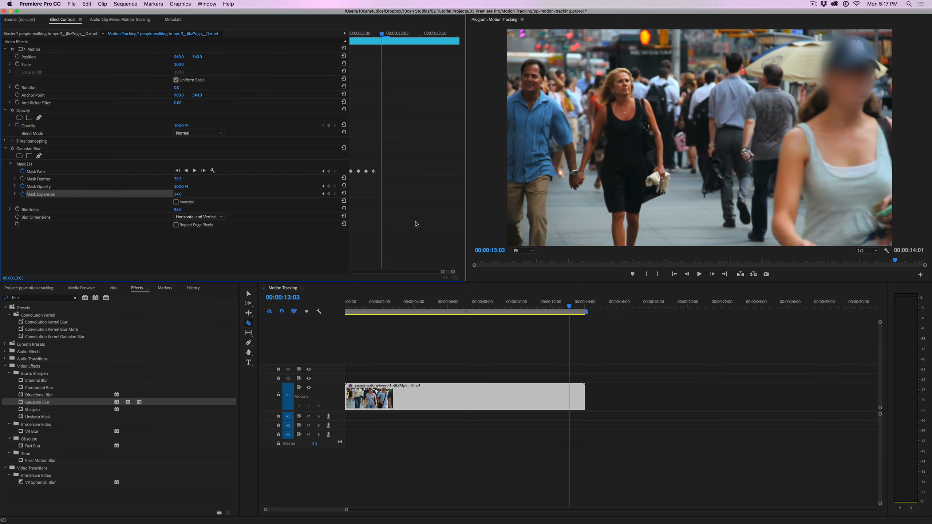
{"action": "key", "text": "Right"}
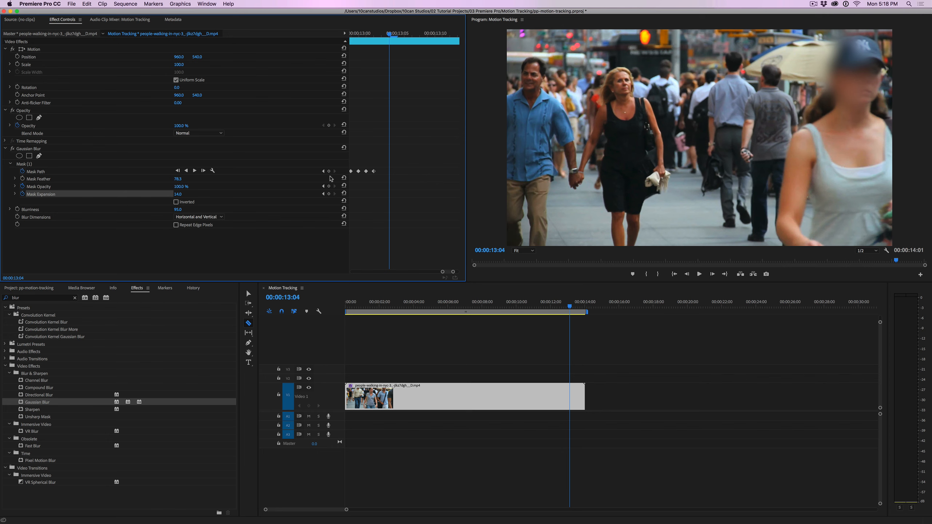
{"action": "left_click", "coordinate": [329, 171]}
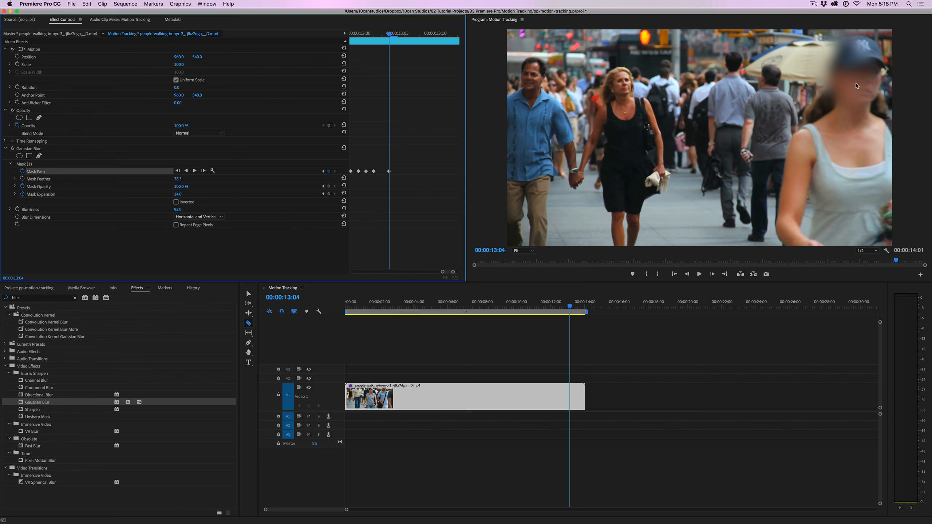
Move the mask right and slightly down over the woman's face at 00:00:13:04, and deselect the clip with the Selection tool
{"action": "left_click", "coordinate": [858, 85]}
{"action": "left_click", "coordinate": [26, 164]}
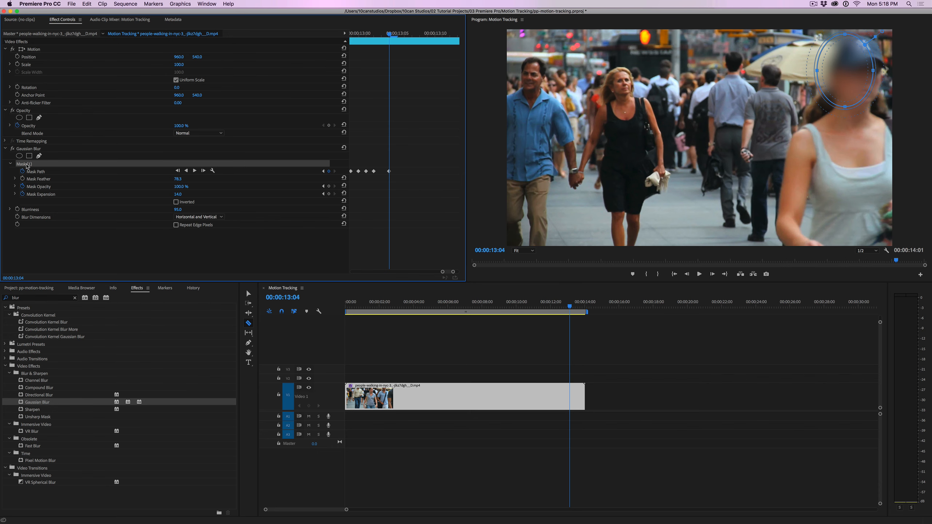
{"action": "left_click_drag", "start_coordinate": [865, 83], "coordinate": [860, 82]}
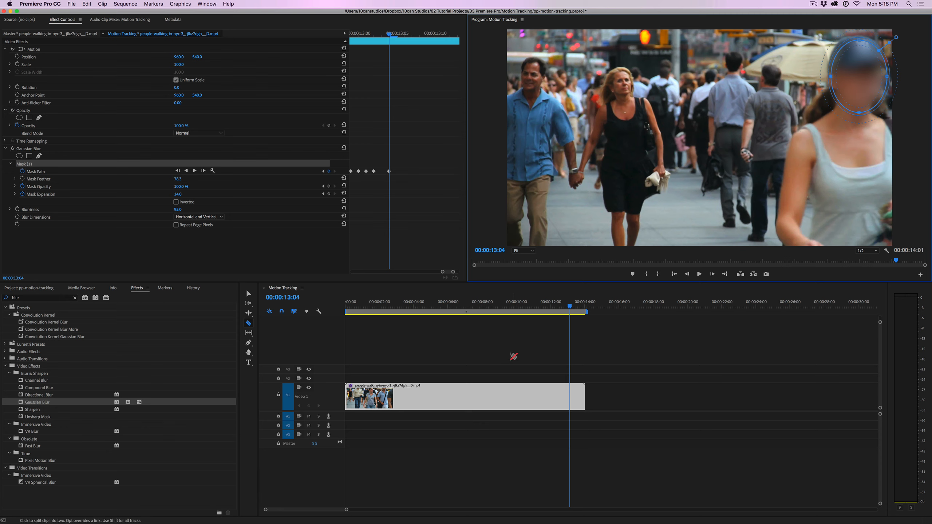
{"action": "left_click", "coordinate": [249, 294]}
{"action": "left_click", "coordinate": [413, 335]}
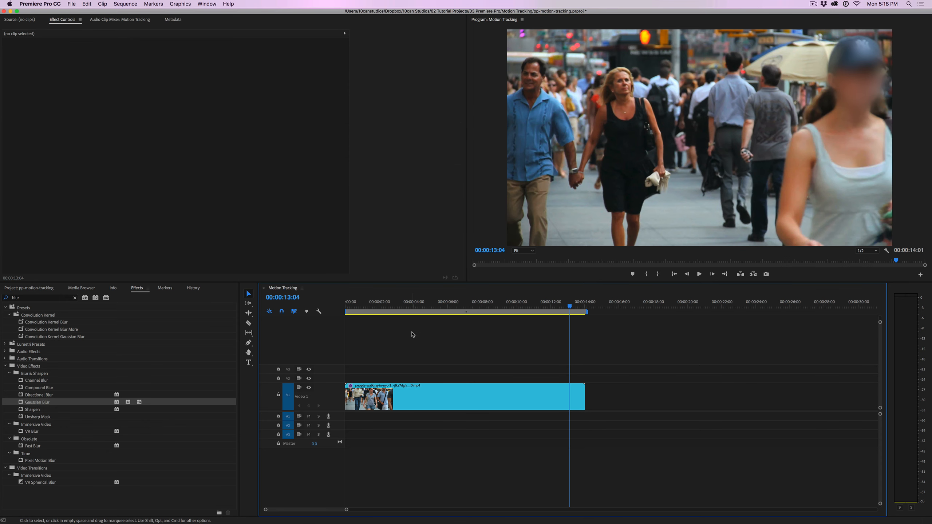
Reselect the clip at 00:00:13:06 and select the blur's Mask Path to show the mask outline
{"action": "key", "text": "Right"}
{"action": "key", "text": "Right"}
{"action": "left_click", "coordinate": [454, 397]}
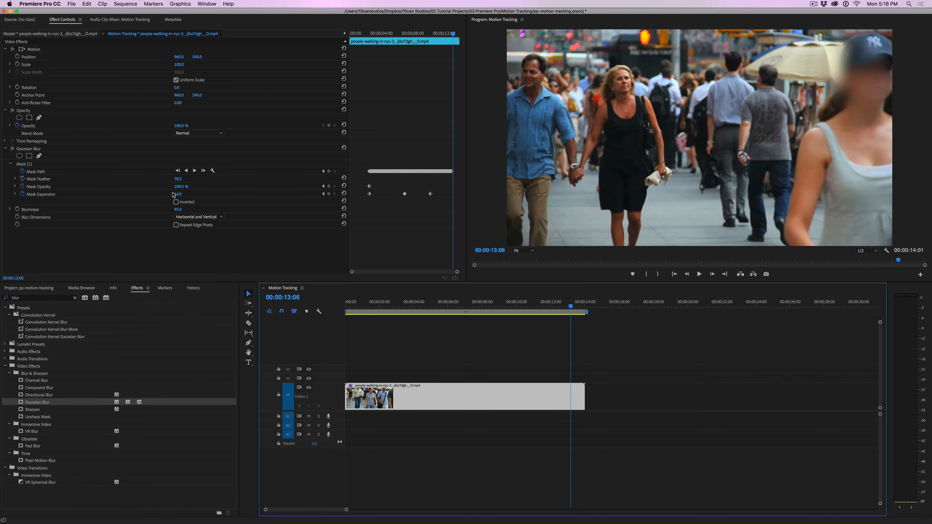
{"action": "left_click", "coordinate": [28, 170]}
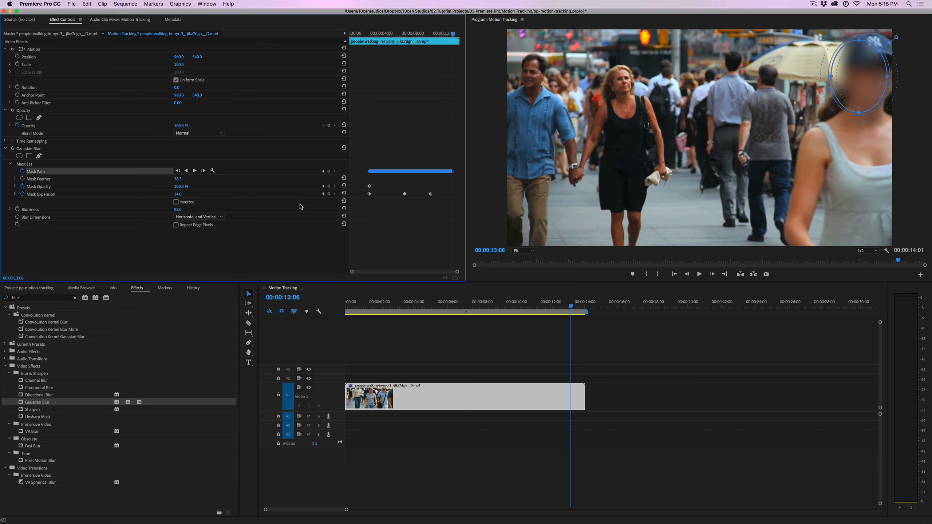